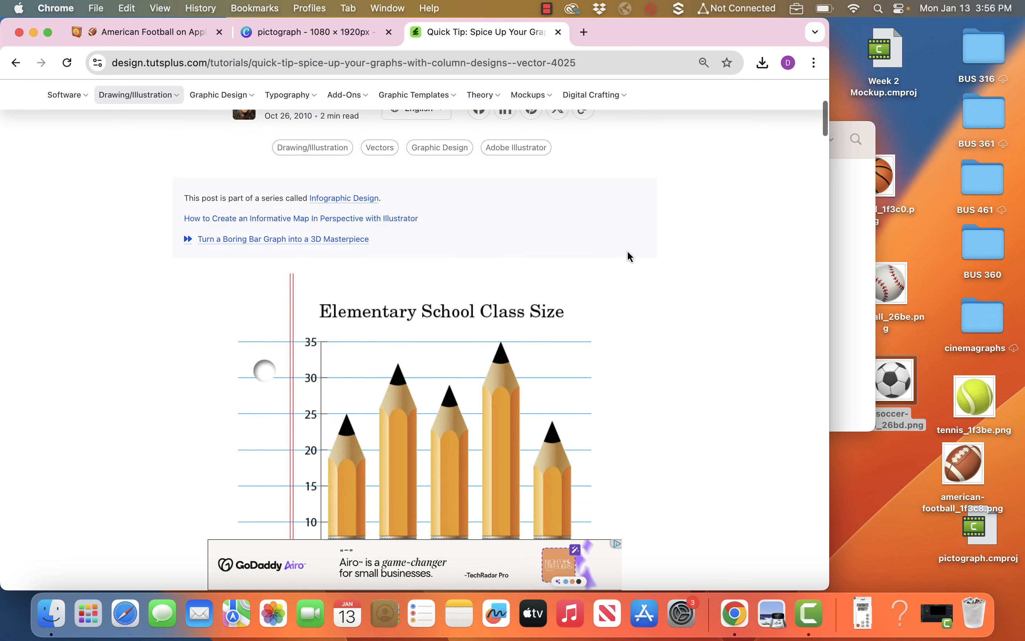
Examine the pencil column graph example in the Tuts+ article and the Favorite Sport pictograph design
scroll(628, 254, down, 4)
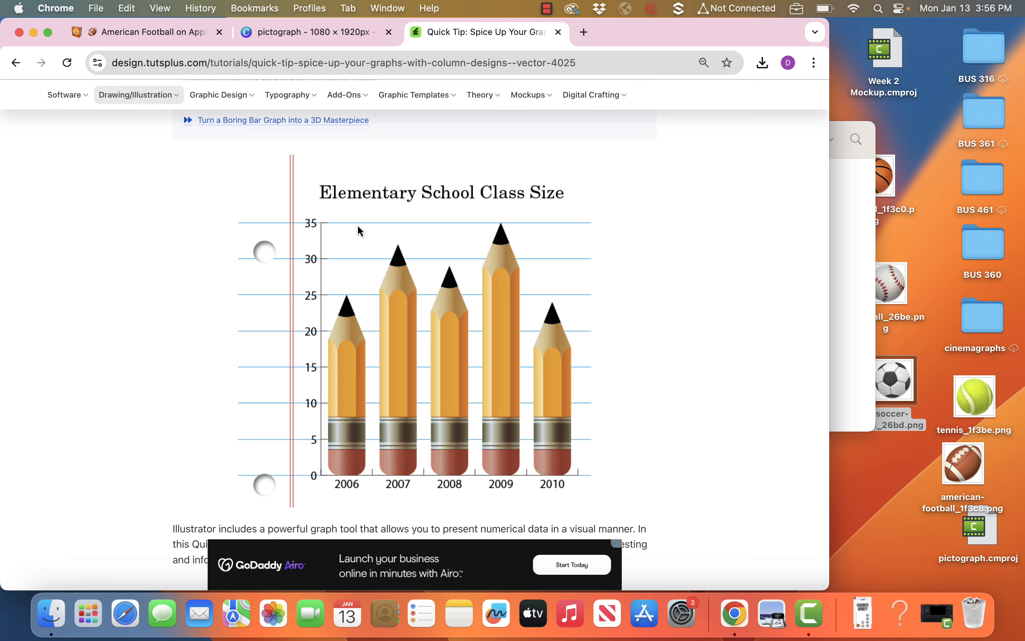
click(347, 35)
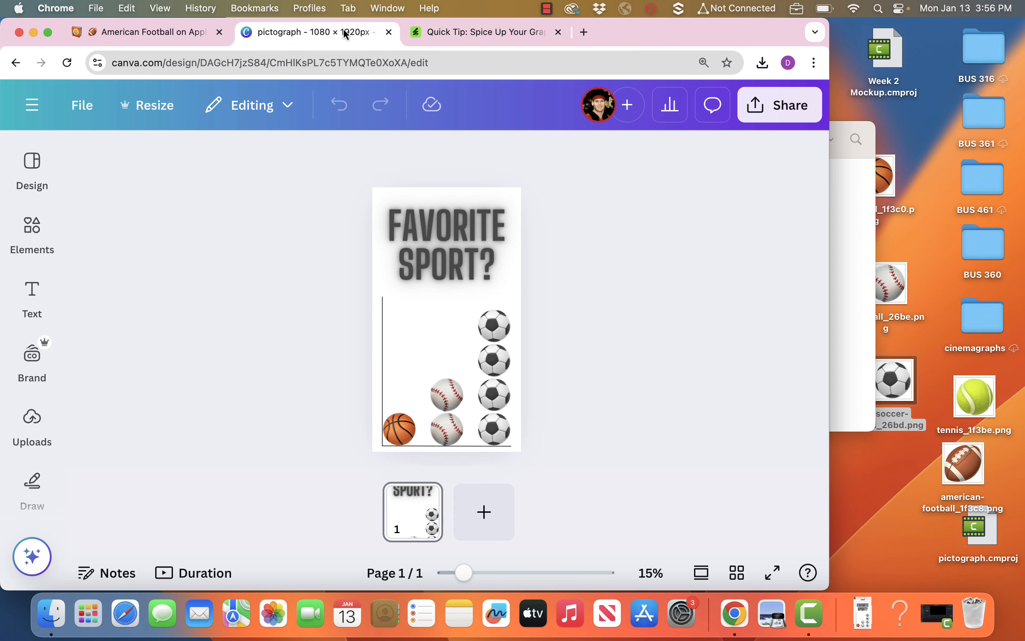
Switch to Emojipedia and go back to its Apple emoji list page
click(166, 39)
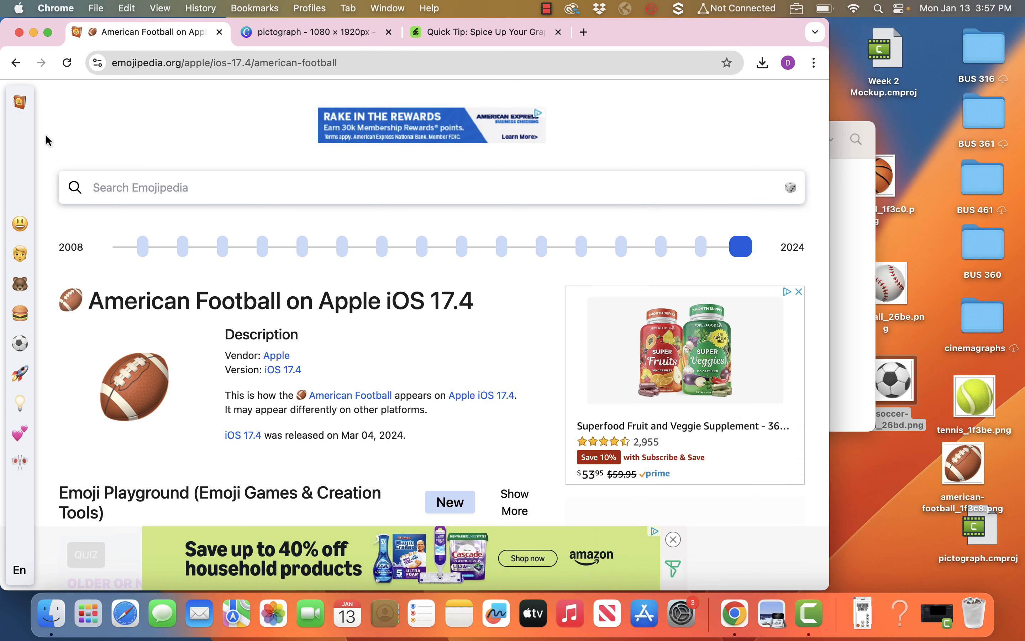
click(15, 63)
click(15, 62)
click(15, 64)
click(15, 64)
click(15, 64)
click(16, 64)
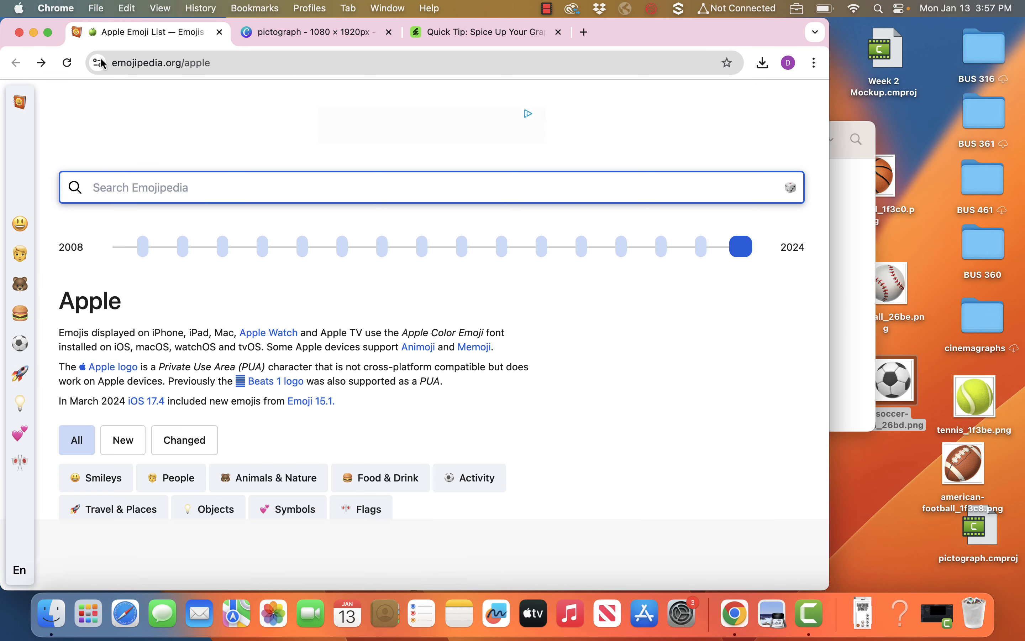
Search Emojipedia for "baseball"
click(194, 189)
text(baseba)
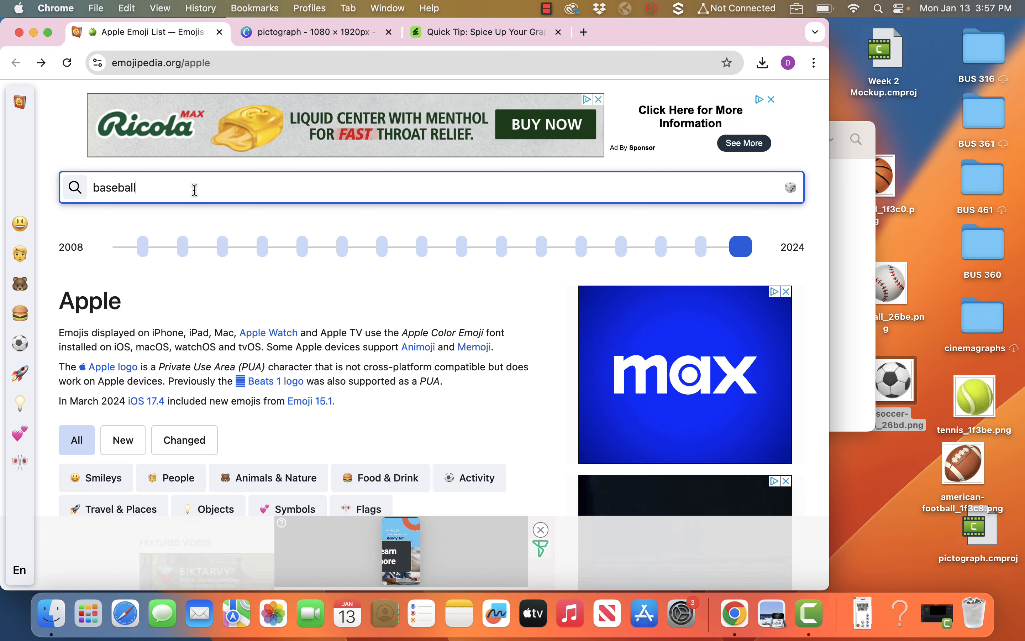
text(ll)
key(Return)
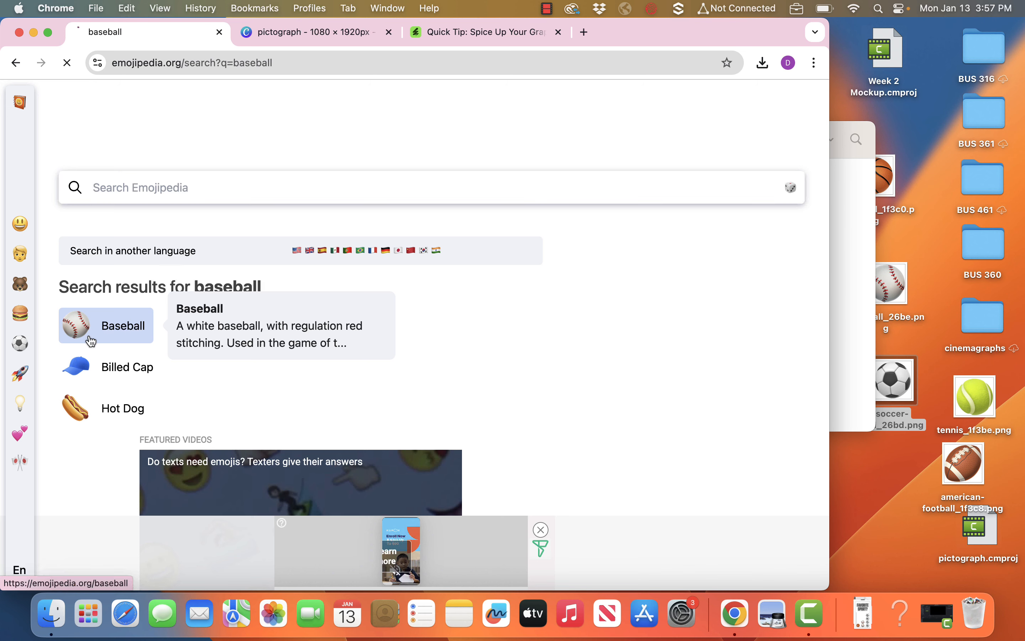
Open the Baseball emoji's Apple iOS 17.4 design and save its image to the desktop
click(91, 341)
click(214, 240)
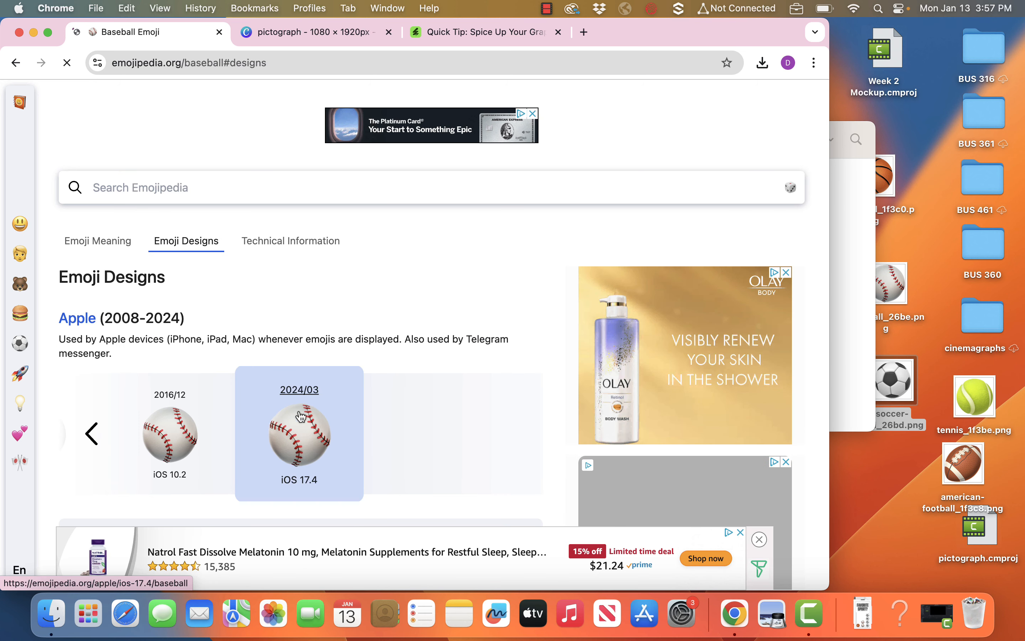
click(300, 417)
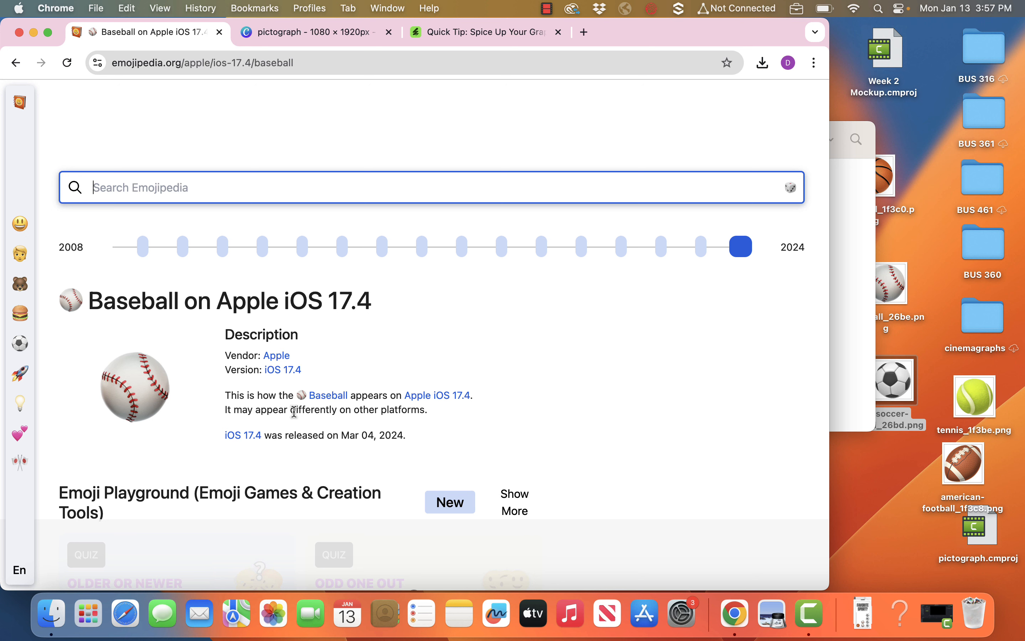
drag(114, 386, 866, 488)
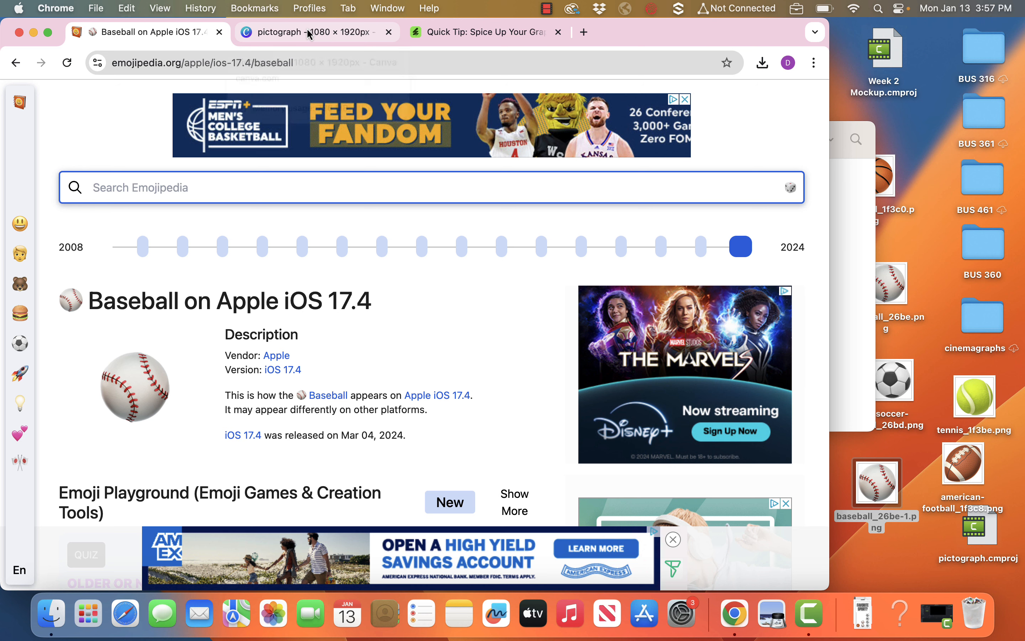
Switch to Canva and create a new custom-size design of 1080 × 1920 px
click(340, 36)
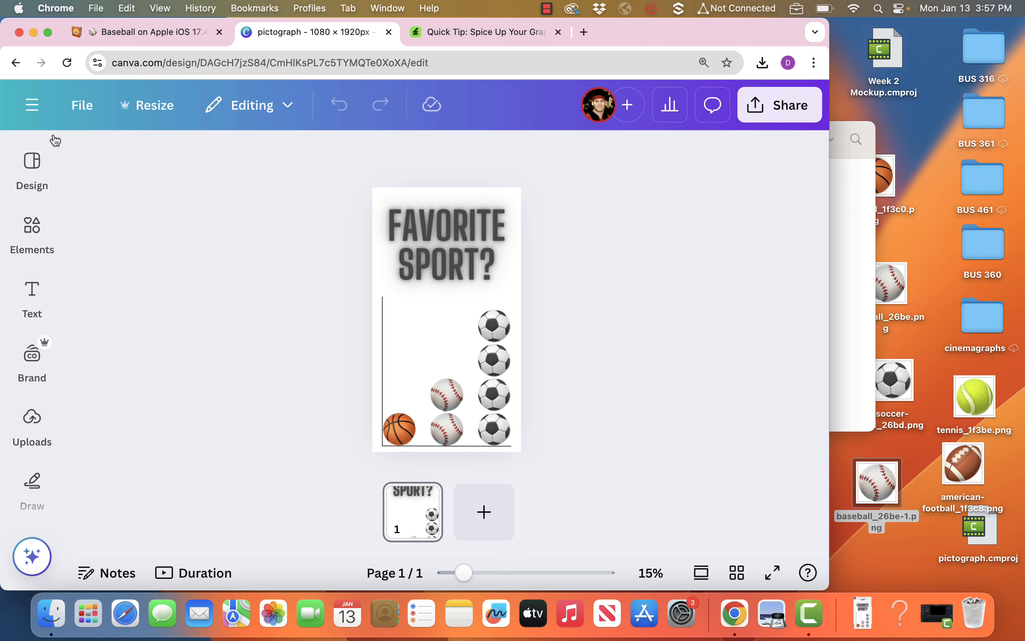
click(33, 106)
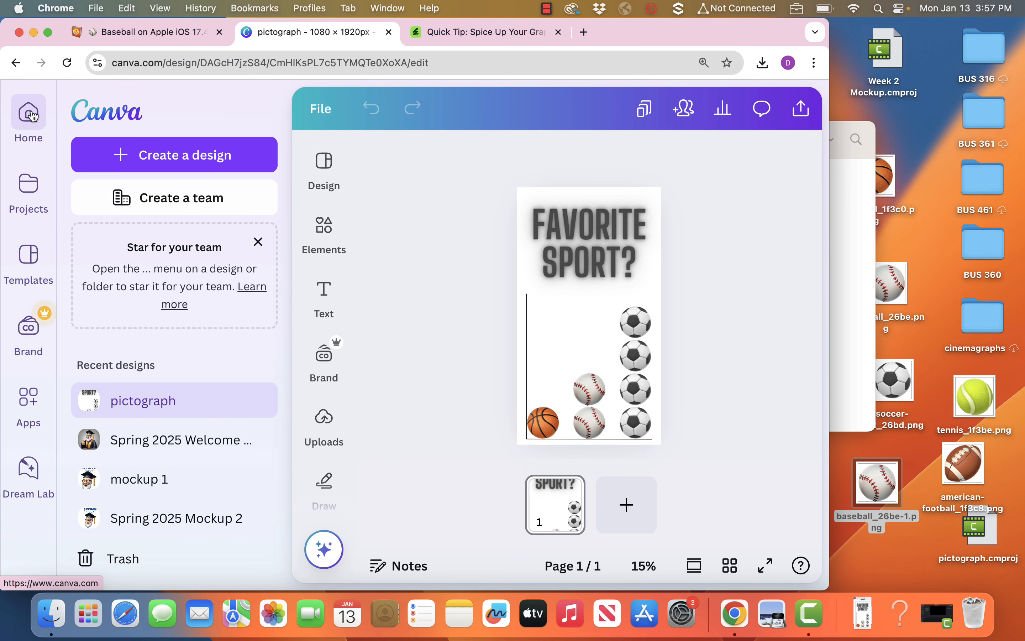
click(172, 153)
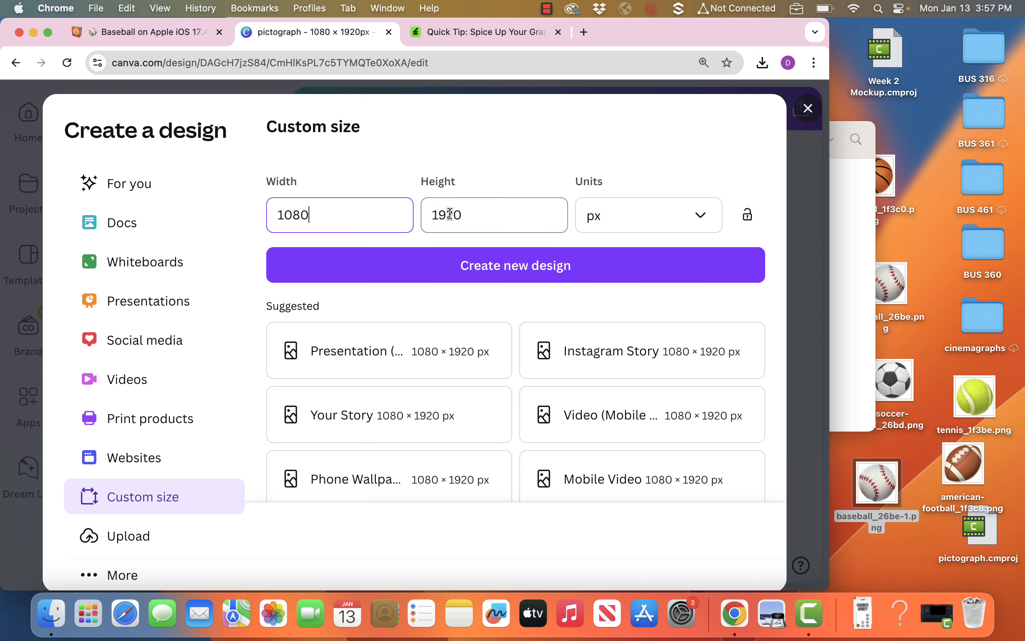
click(497, 269)
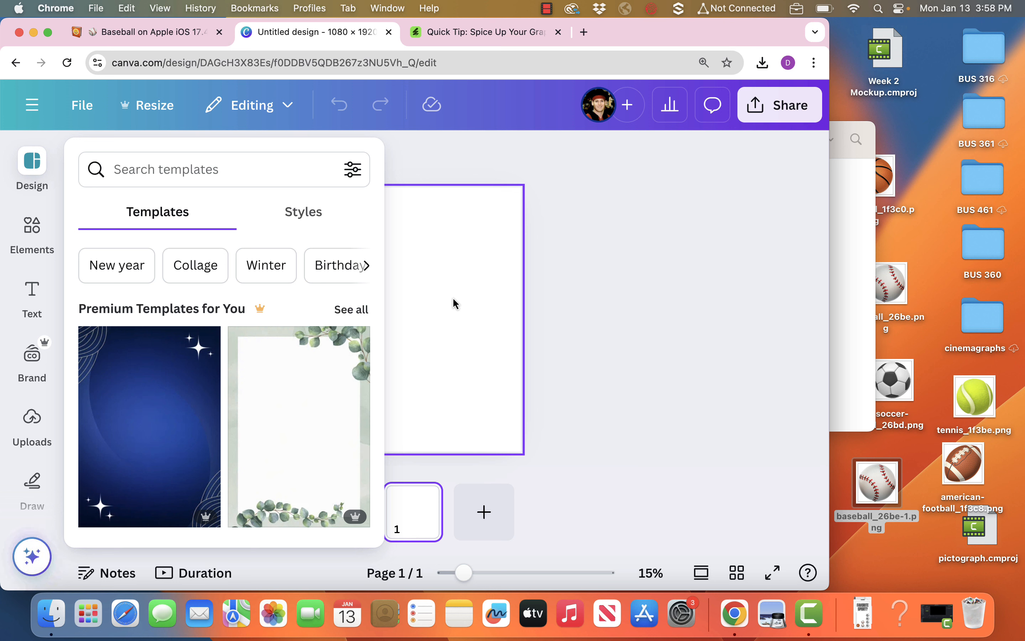
Add the vertical bar chart with side-by-side series to the blank page and move it to the page's lower half
click(38, 230)
scroll(200, 433, down, 1)
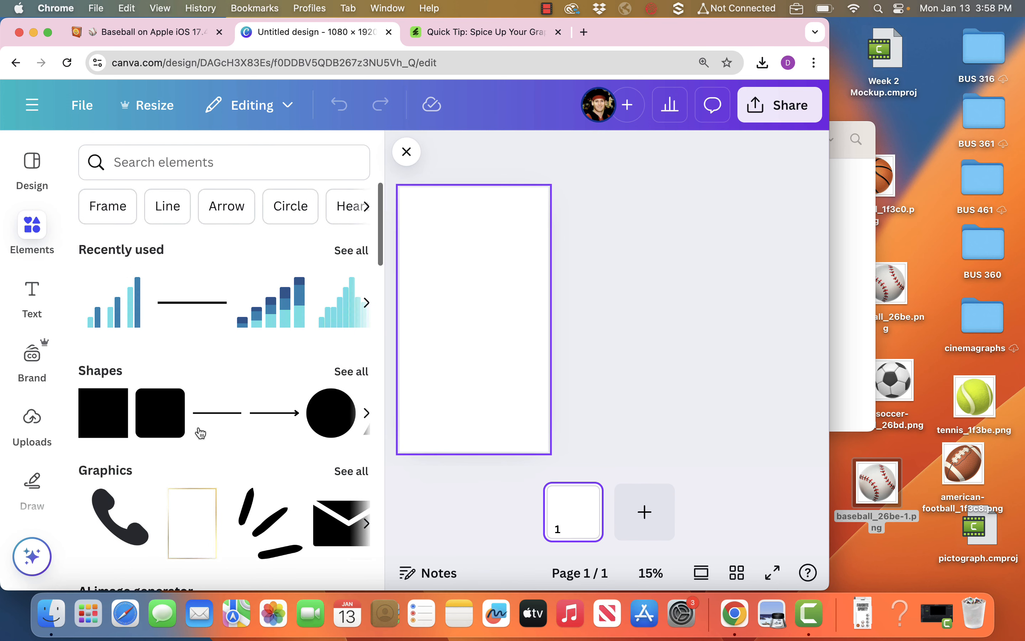
scroll(200, 433, down, 15)
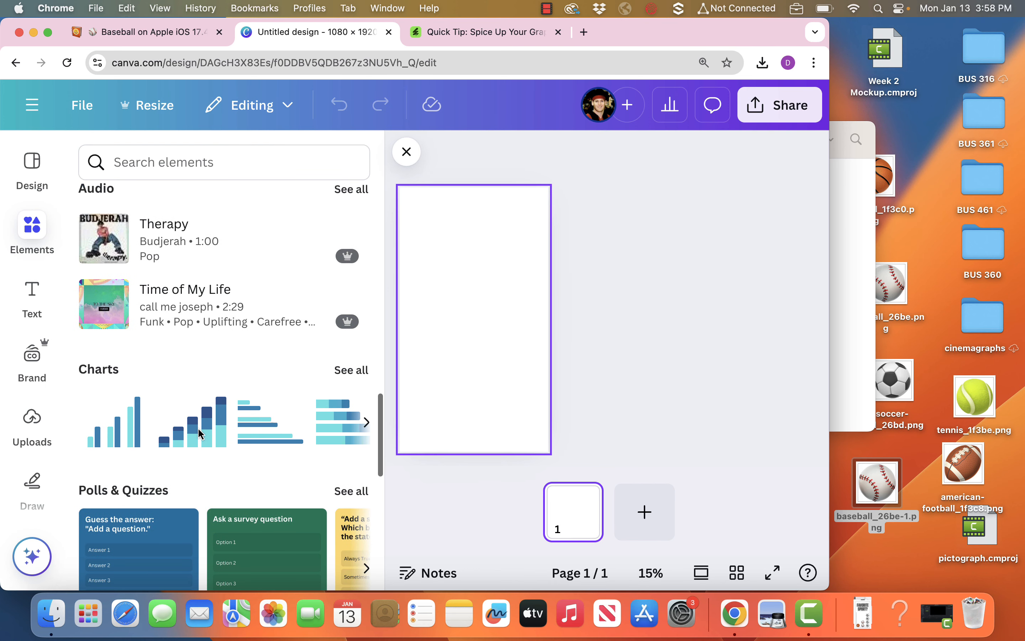
click(363, 372)
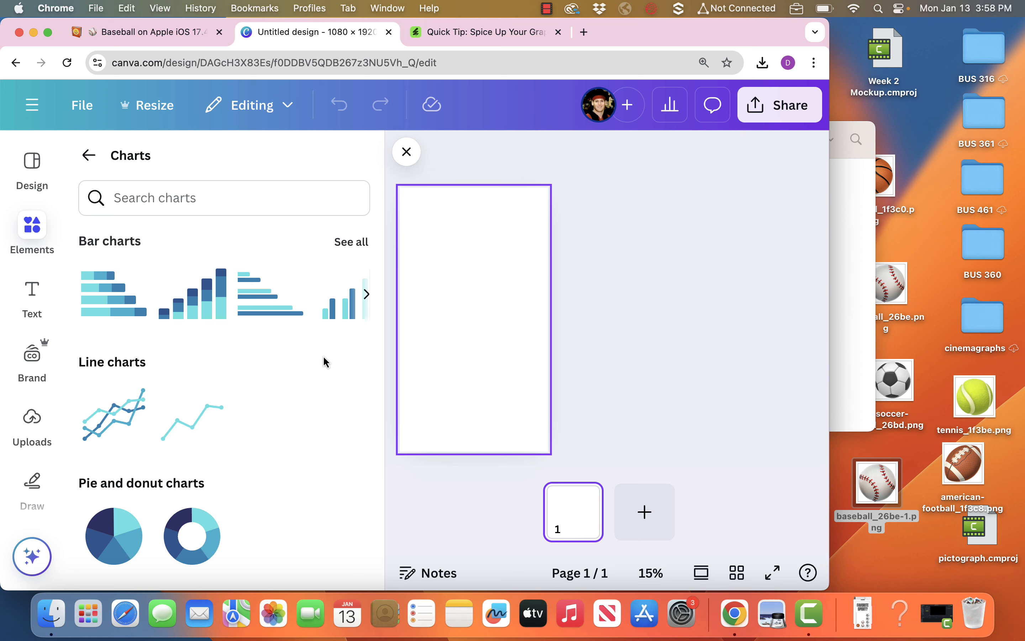
click(351, 248)
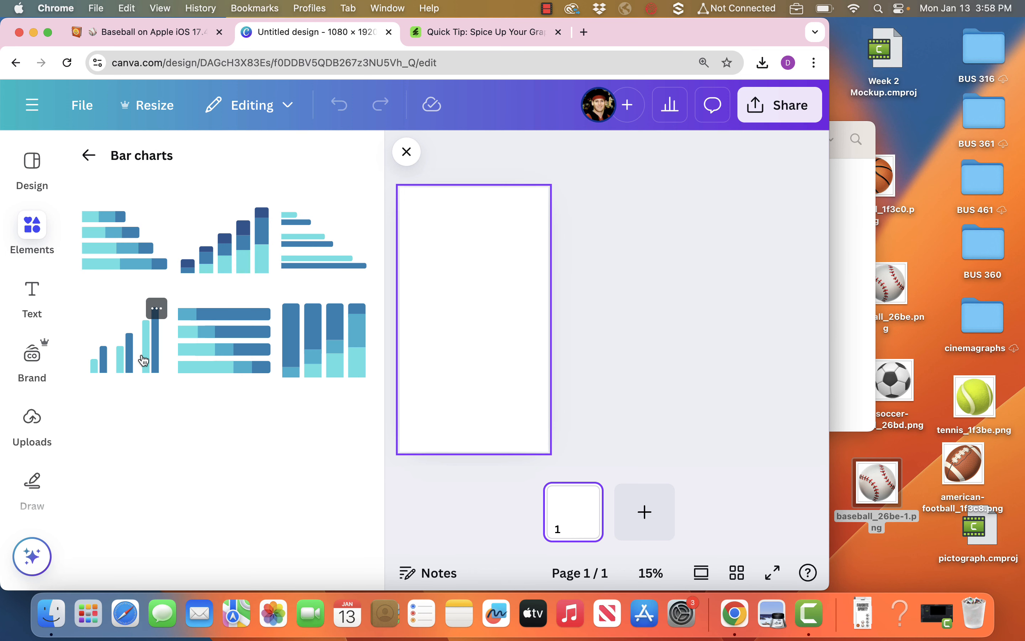
click(143, 361)
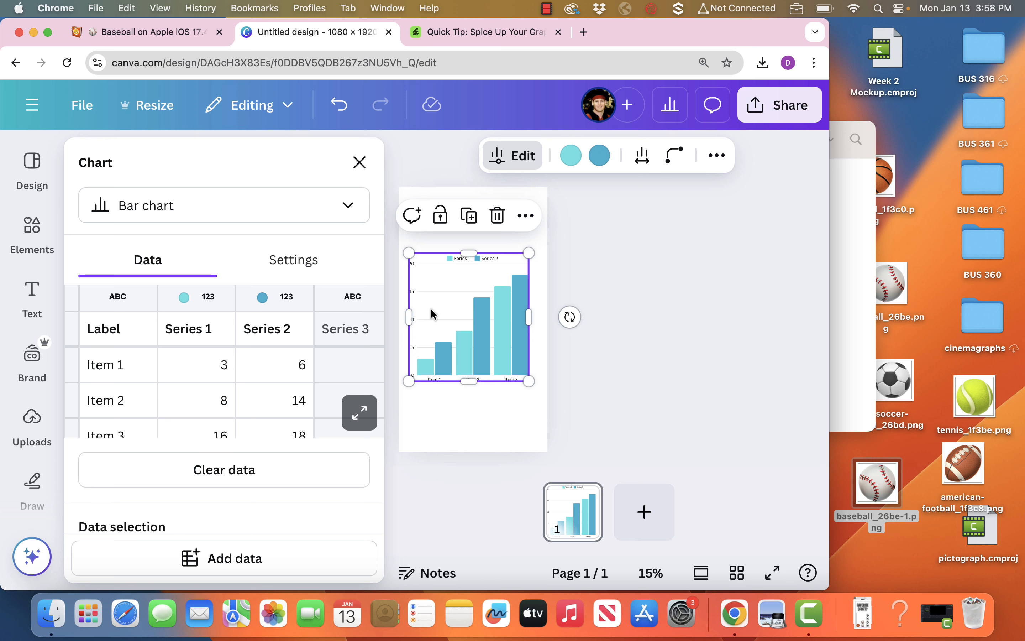
drag(465, 313, 470, 366)
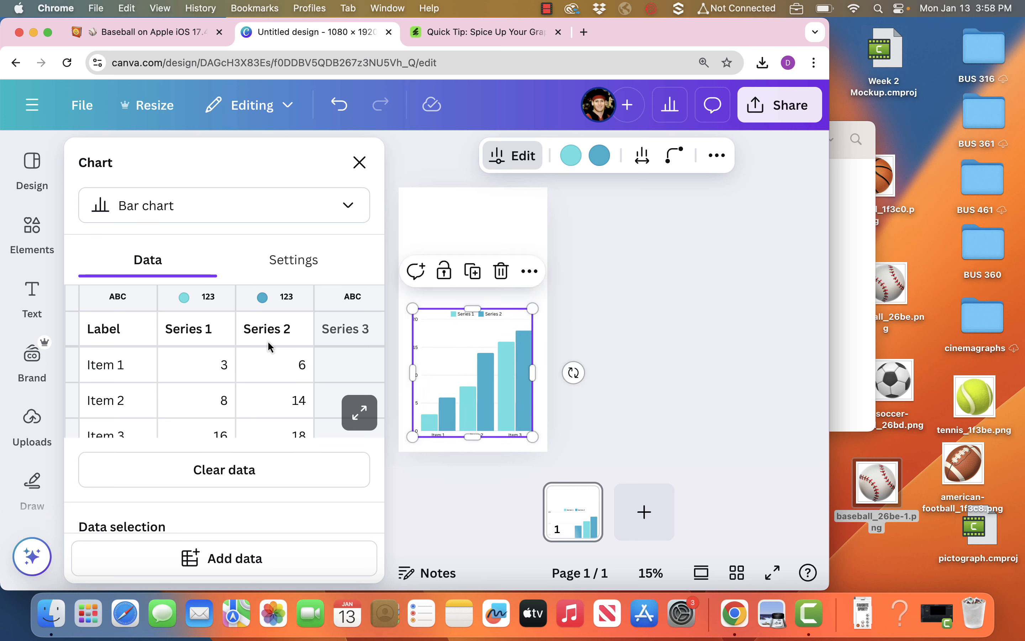
Clear the Series 2 values of Item 1, Item 2 and Item 3 in the chart data
click(283, 377)
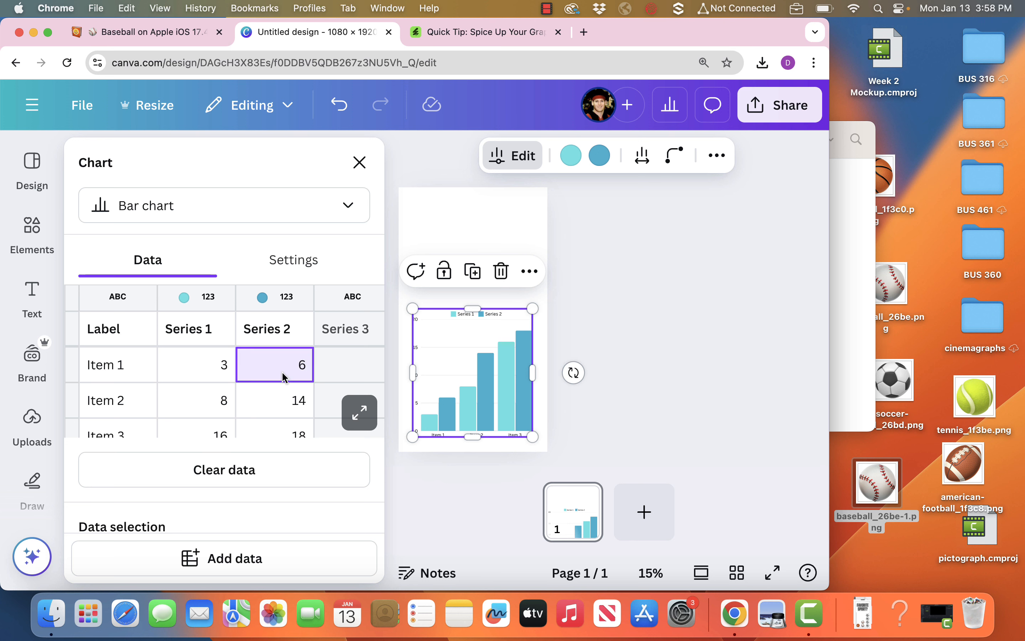
key(BackSpace)
click(285, 402)
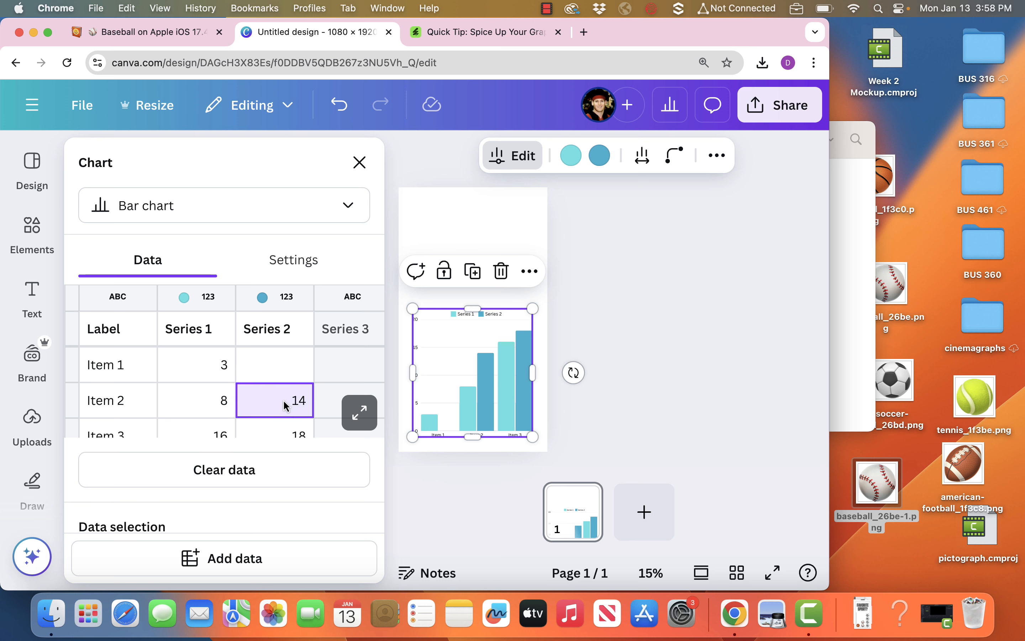
key(BackSpace)
click(285, 429)
key(BackSpace)
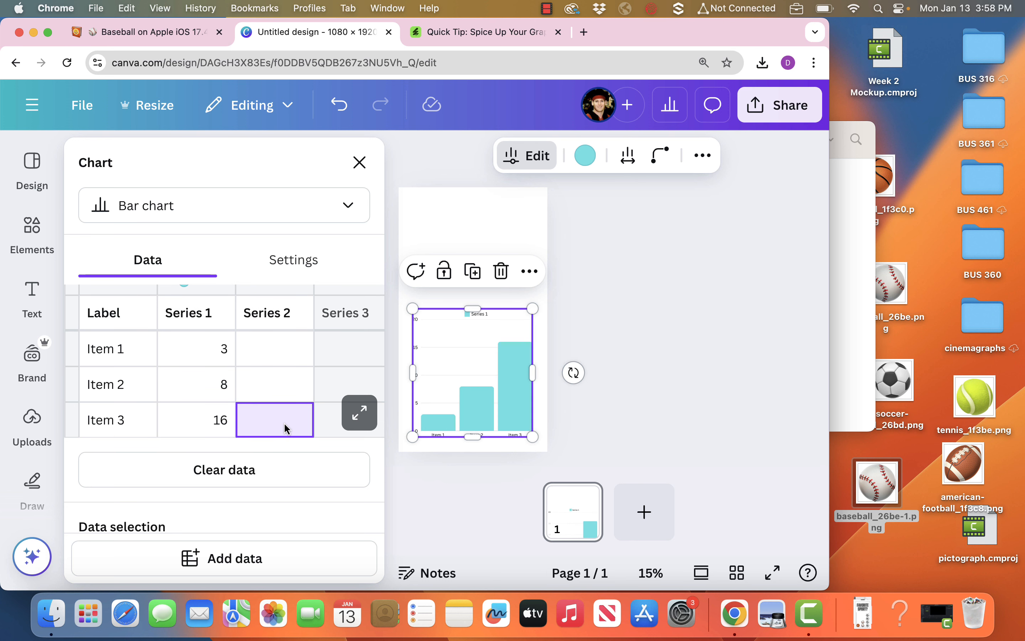
Set the Series 1 values to 10 for Item 1, 20 for Item 2 and 40 for Item 3
click(225, 349)
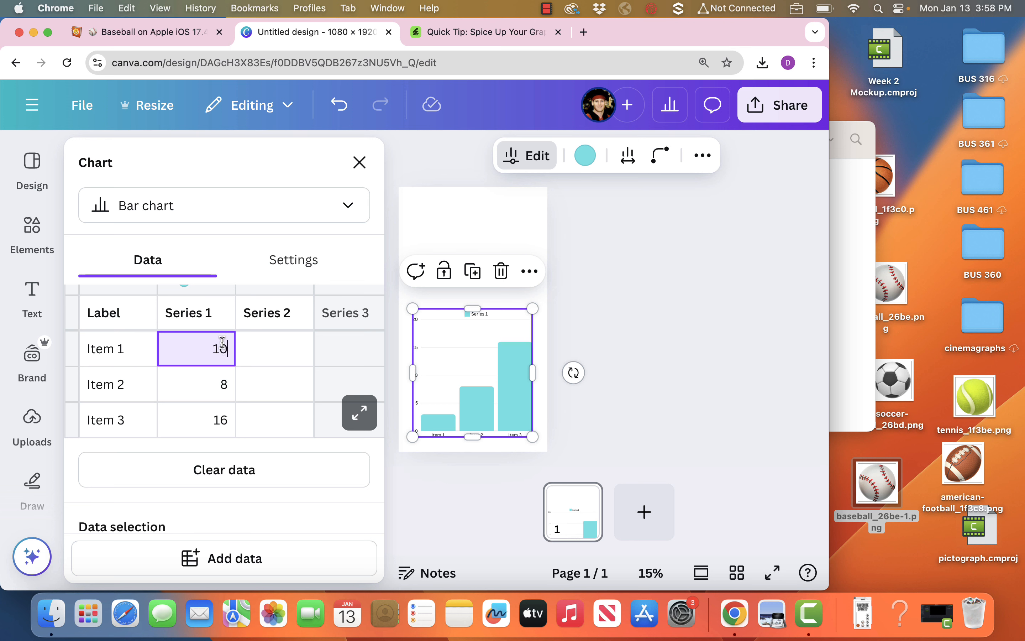
click(227, 388)
text(20)
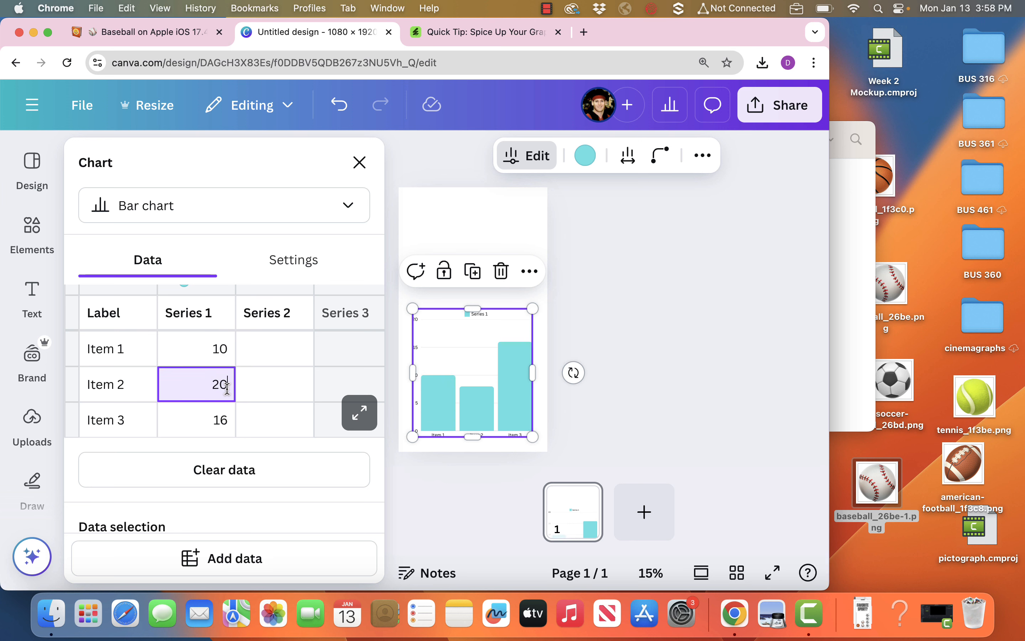
click(225, 425)
text(14)
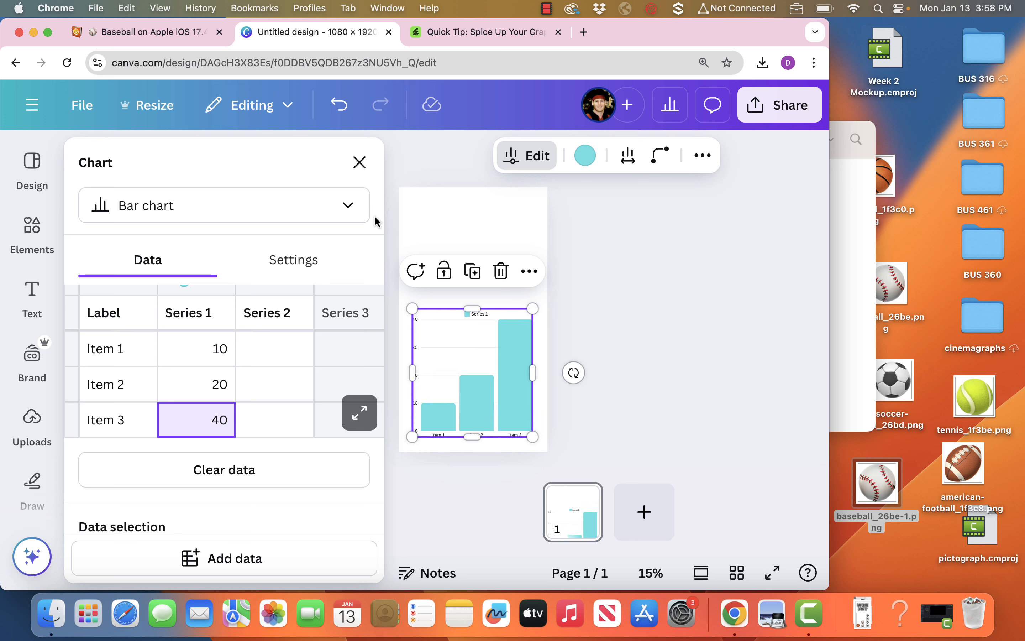
mouse_move(454, 418)
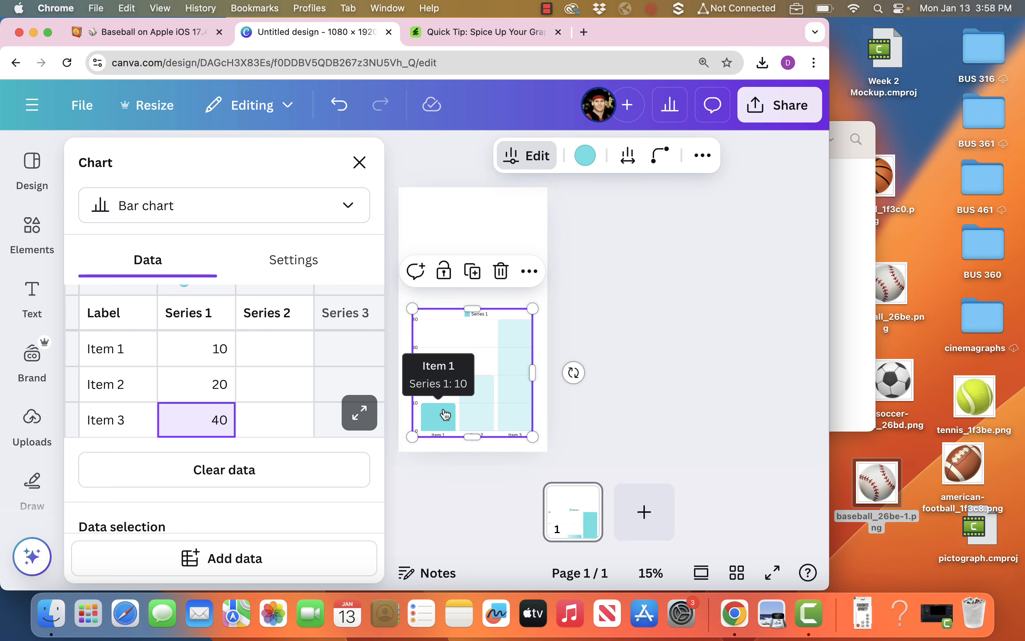
mouse_move(519, 338)
Turn off the bar chart's axis labels, legend and grid lines, then deselect the chart
click(302, 259)
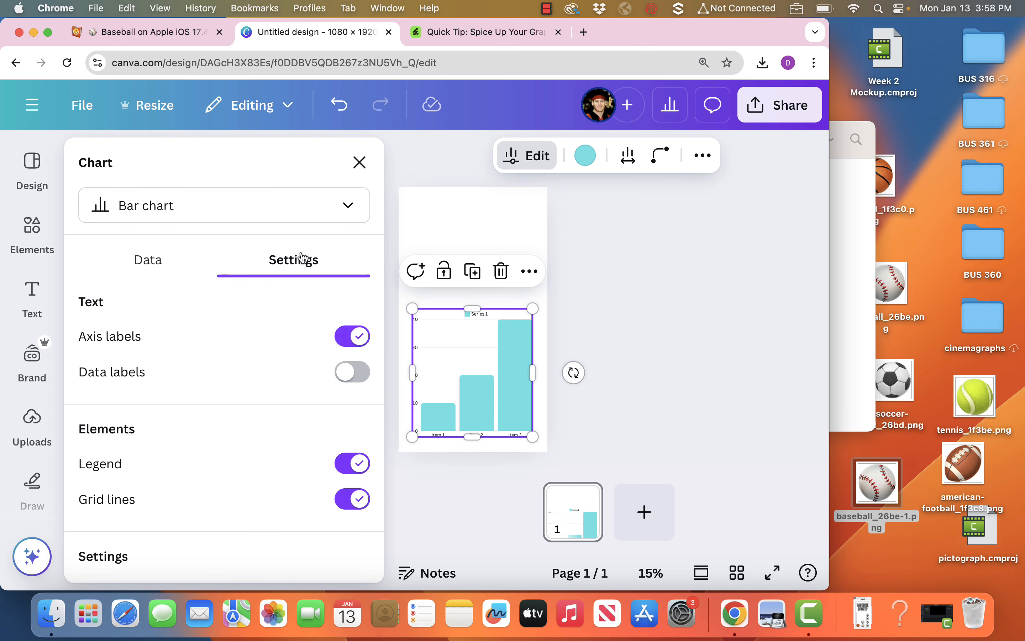
click(352, 336)
click(363, 467)
click(361, 503)
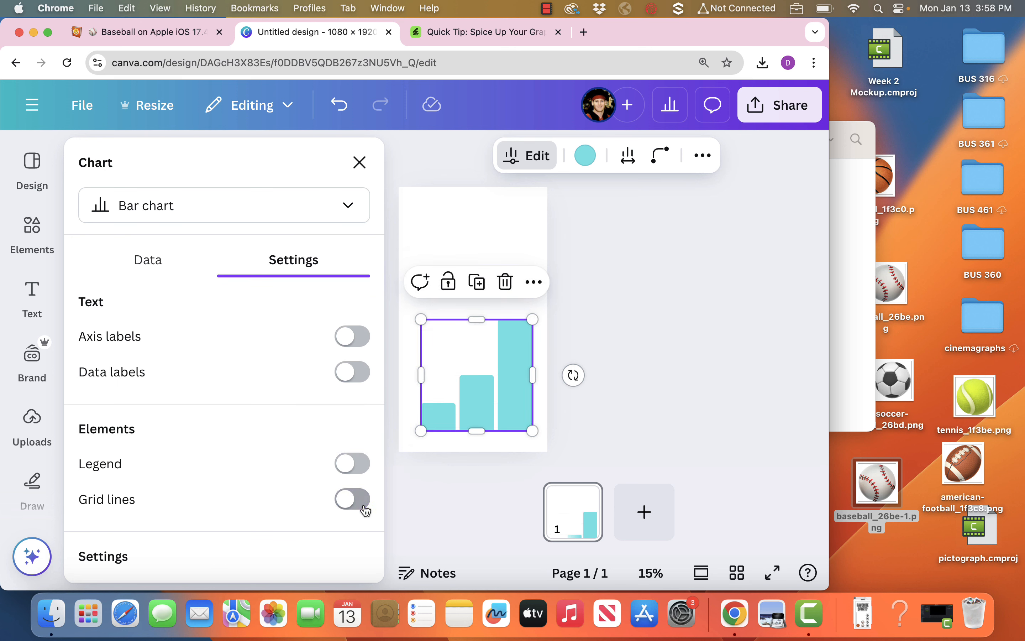
click(625, 281)
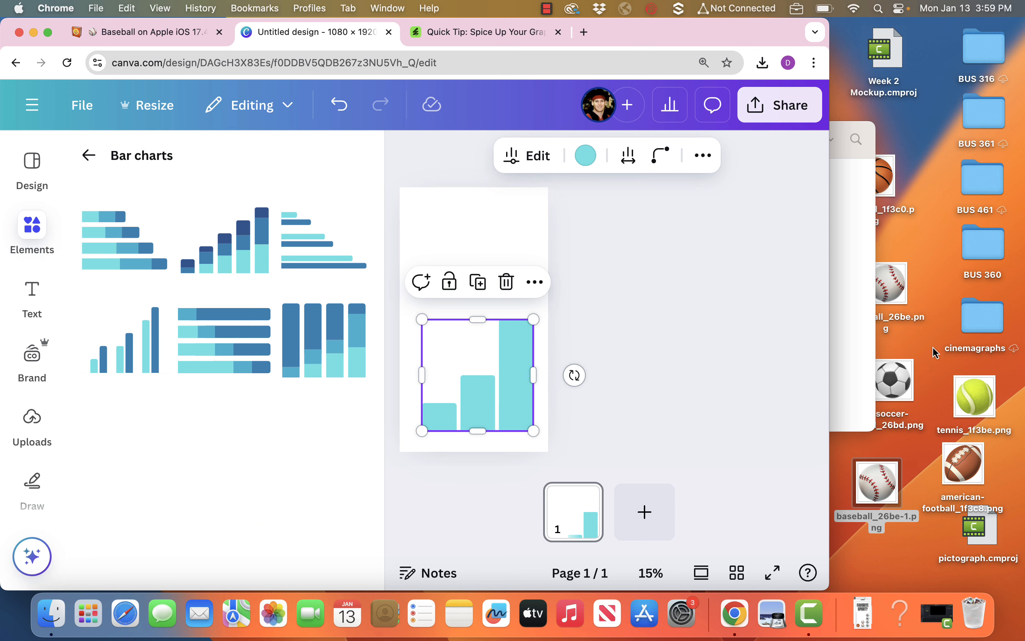
click(701, 338)
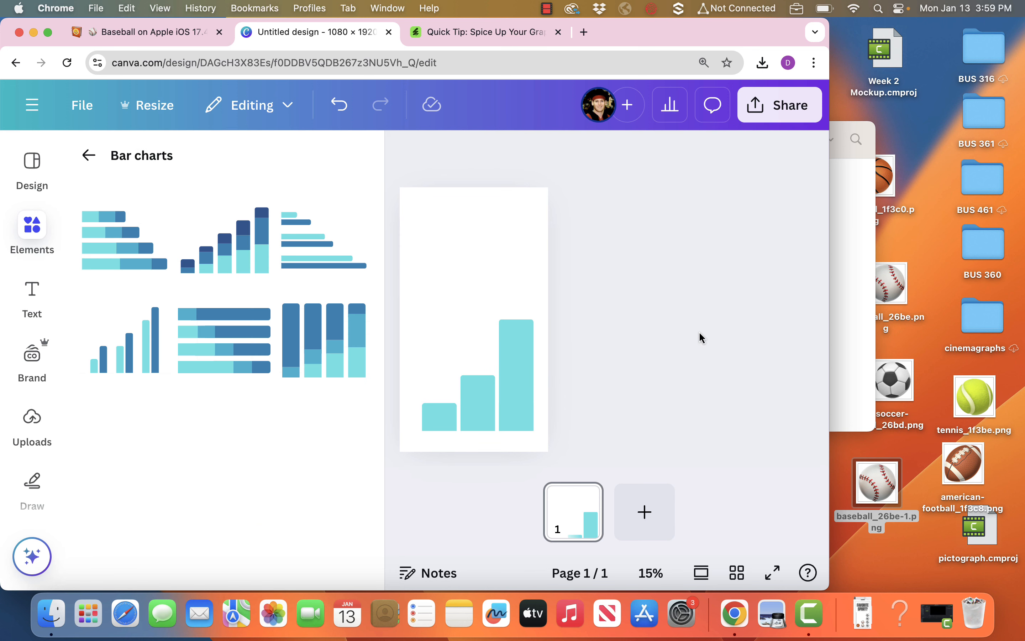
Insert the desktop image baseball_26be-1.png into the design and place it over the first bar, aligned with the bar's lower-left corner
click(401, 152)
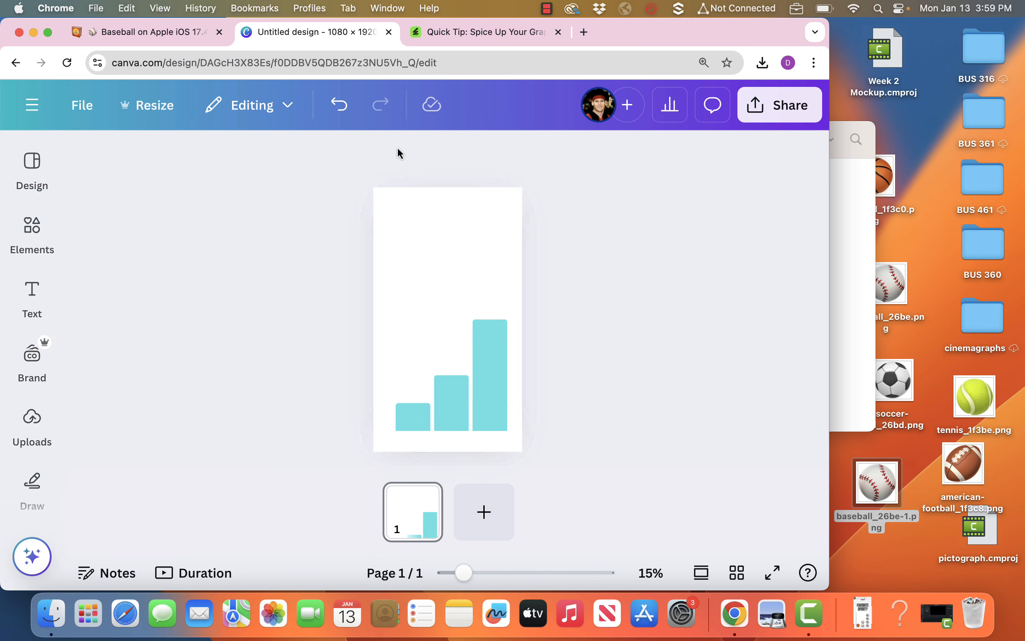
drag(866, 490, 471, 254)
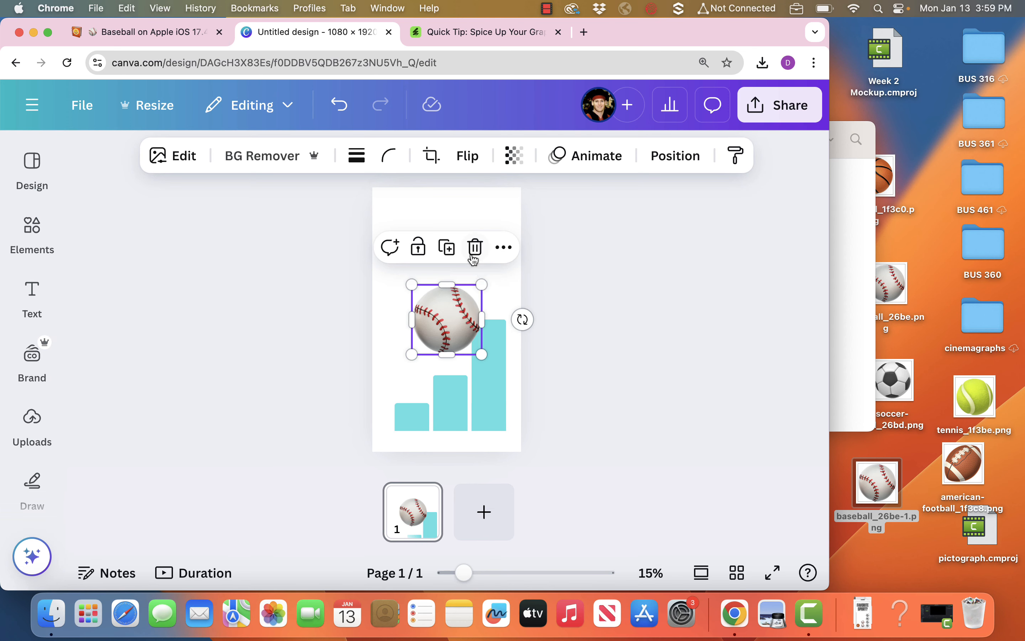
drag(451, 324, 437, 398)
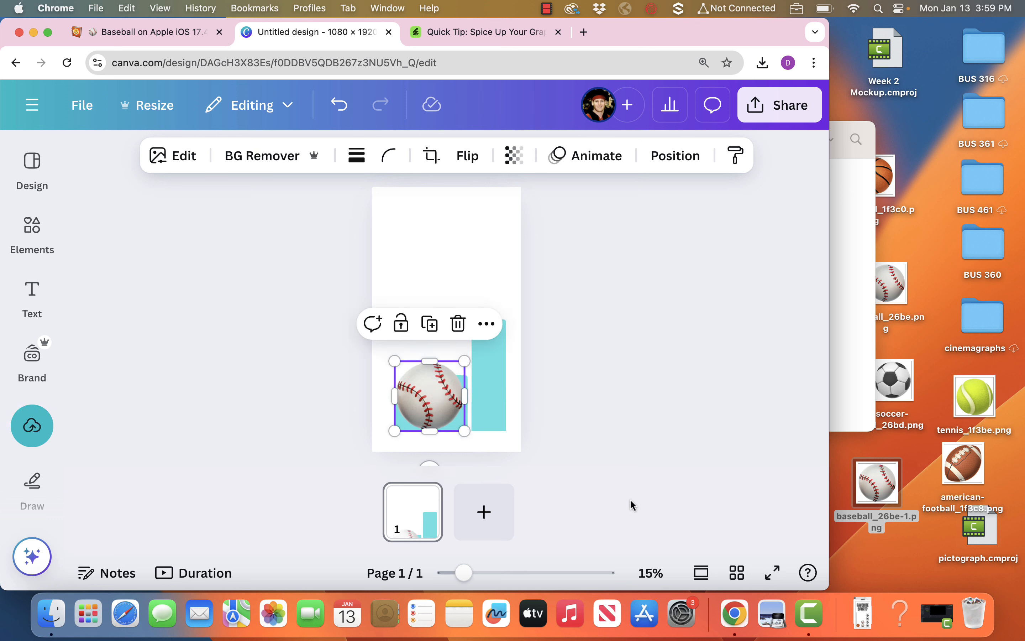
Shrink the baseball image proportionally to the height of the first bar and center it on that bar
click(651, 573)
click(656, 407)
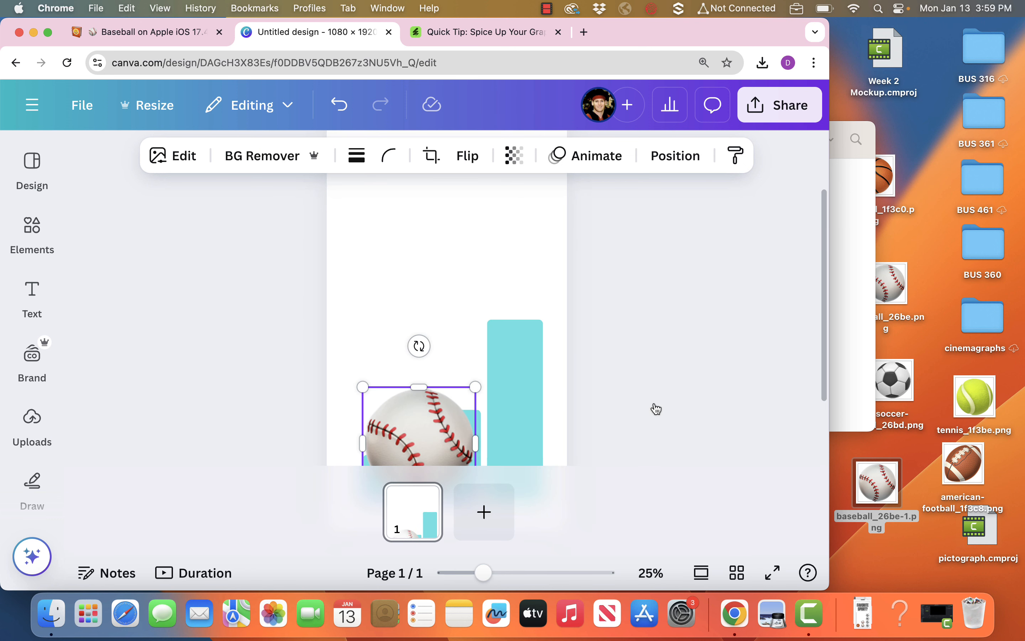
scroll(498, 346, down, 2)
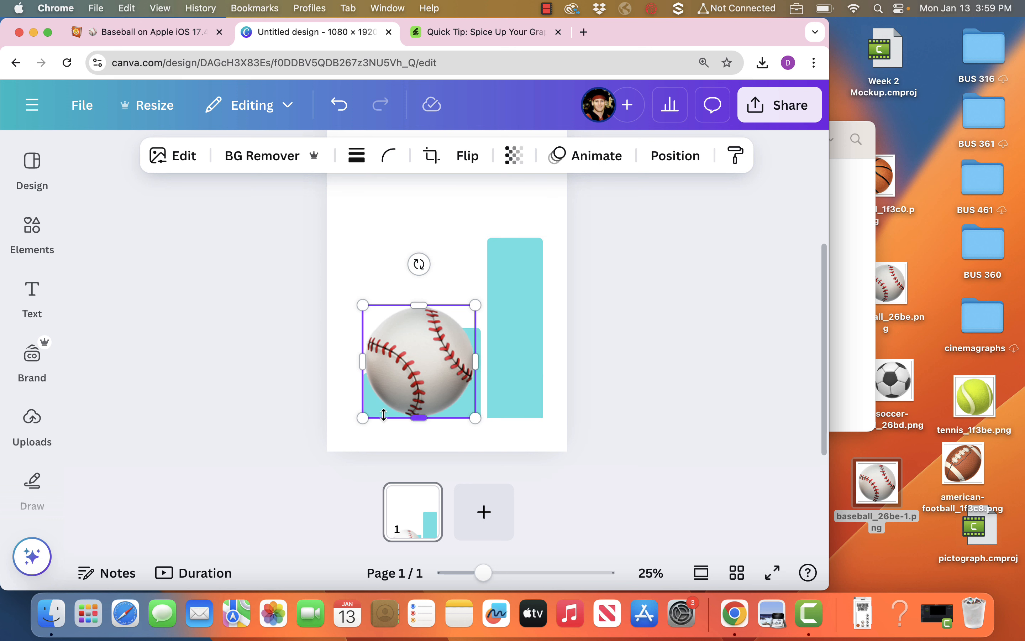
drag(476, 305, 393, 393)
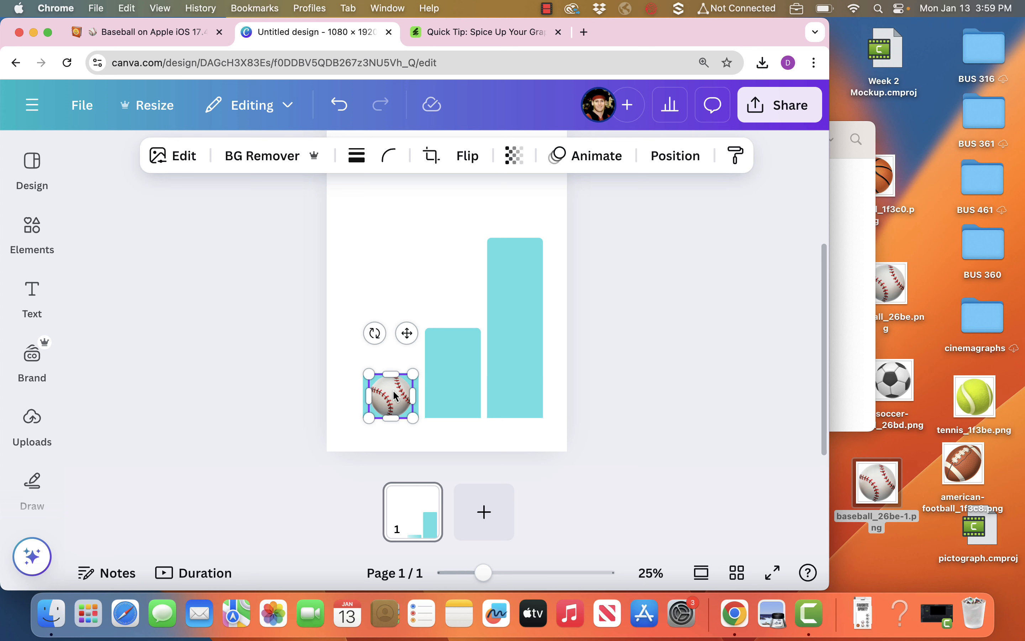
Insert the desktop image tennis_1f3be.png, scale it to the baseball's size and place it at the base of the second bar
drag(983, 402, 377, 209)
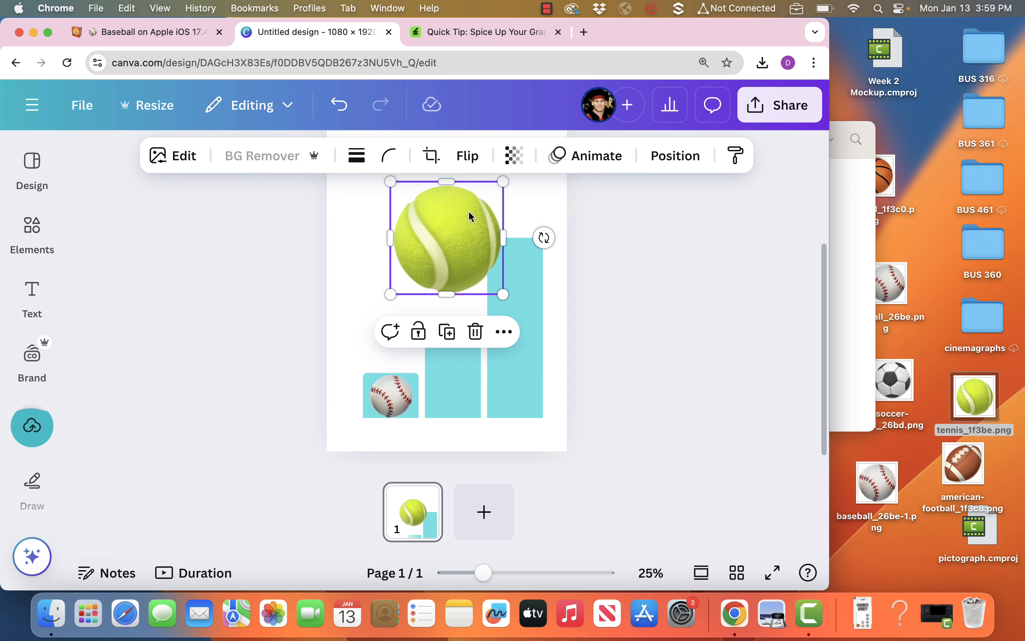
drag(465, 217, 499, 338)
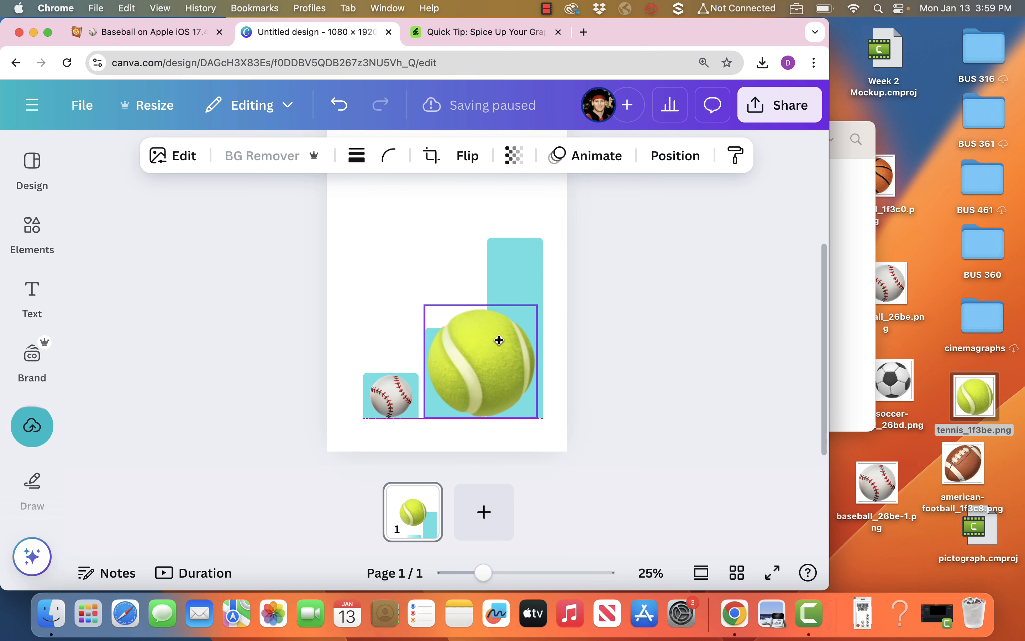
drag(535, 300, 450, 390)
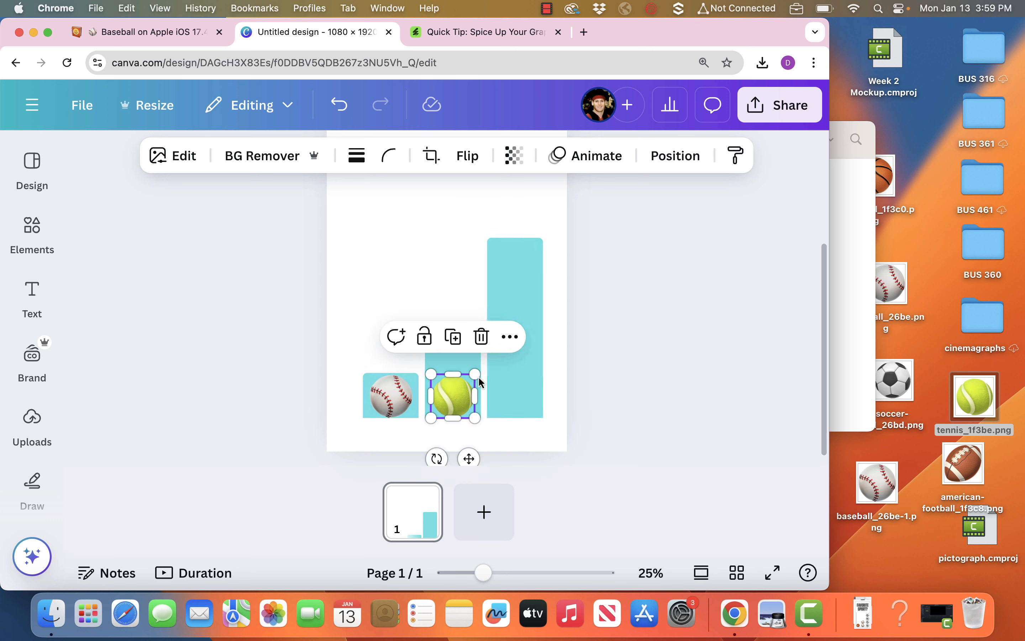
click(336, 305)
Duplicate the tennis ball and stack the copy directly above the original to fill the second bar
click(464, 405)
drag(455, 401, 455, 361)
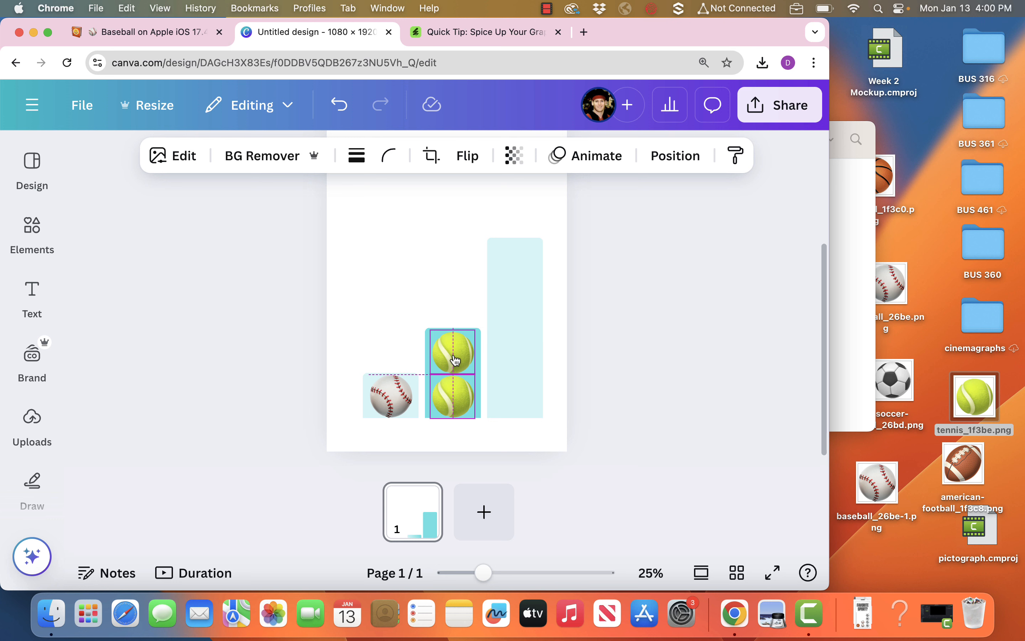
drag(456, 359, 453, 356)
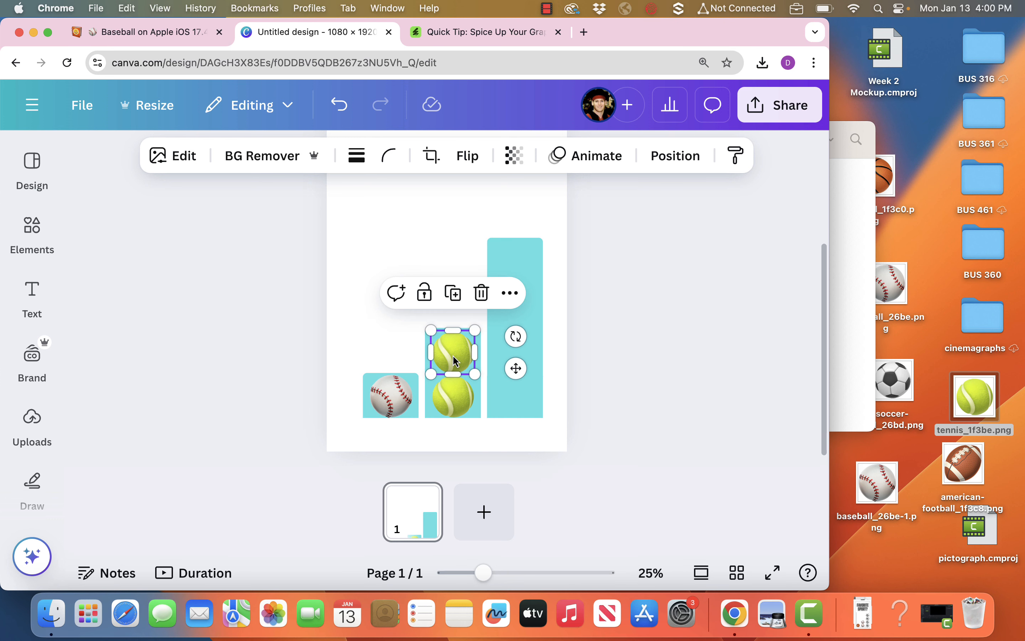
click(607, 333)
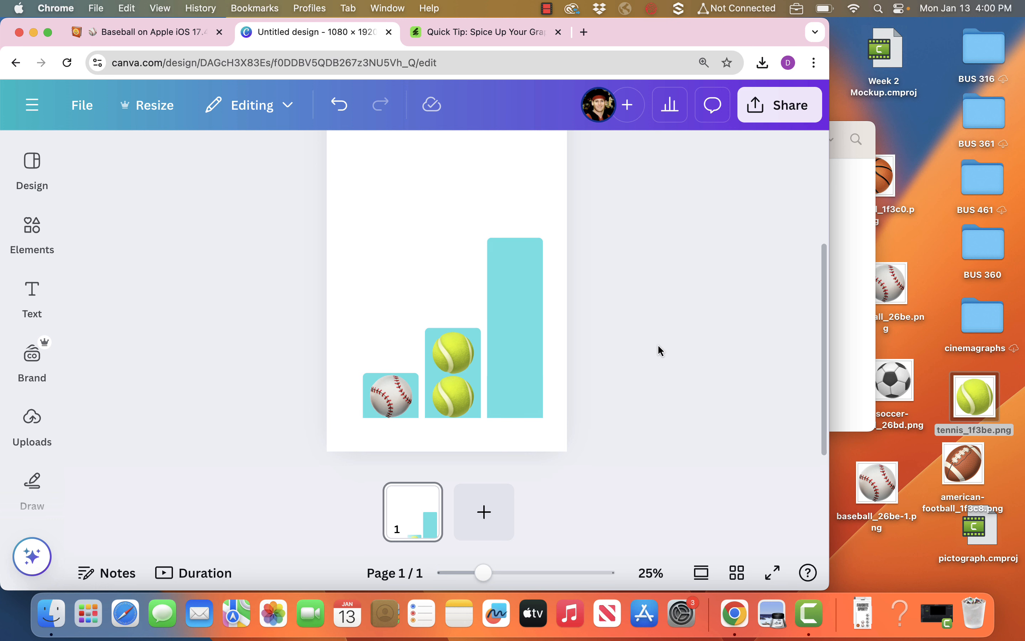
Insert the soccer ball image from the desktop, scale it to match the other balls and center it at the base of the third bar
drag(905, 393, 544, 341)
drag(599, 305, 518, 396)
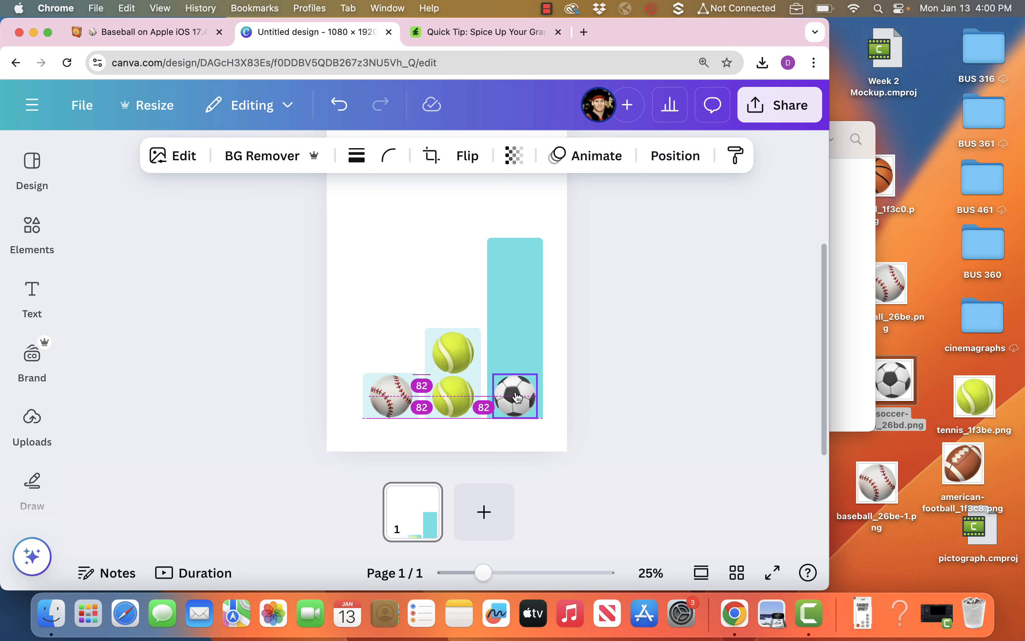
drag(518, 396, 518, 397)
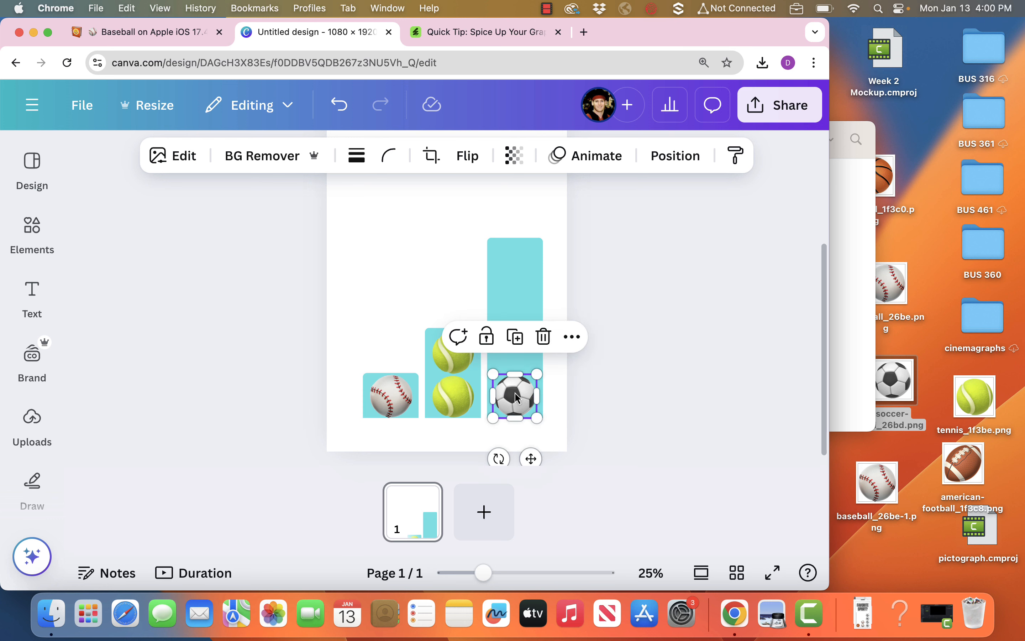
Duplicate the soccer ball three times and stack the copies upward so four balls fill the third bar
drag(516, 388, 517, 316)
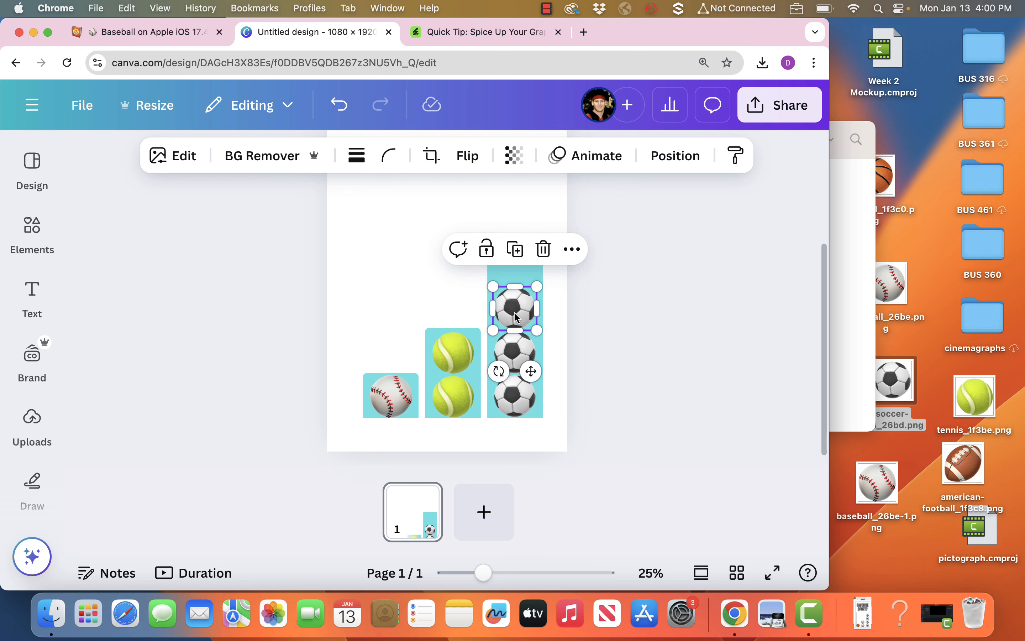
right_click(516, 316)
mouse_move(515, 319)
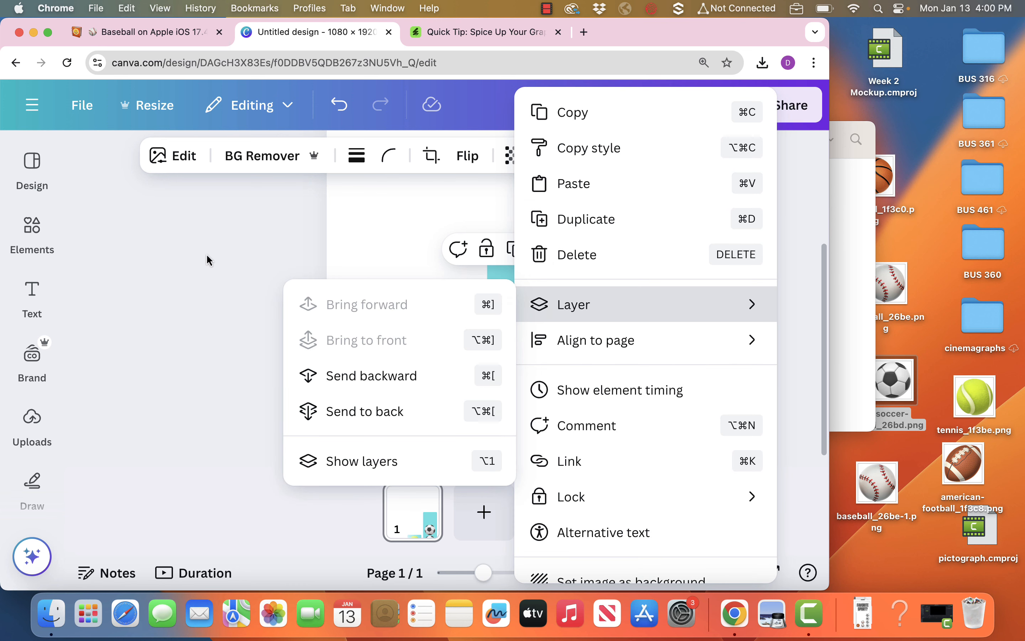
click(205, 258)
drag(522, 318, 520, 276)
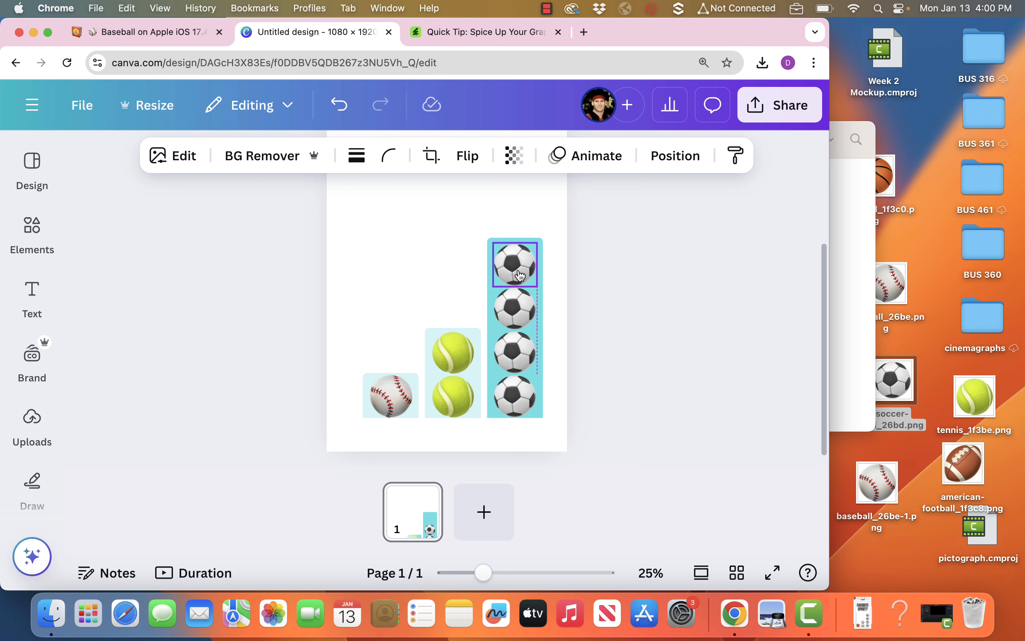
click(599, 273)
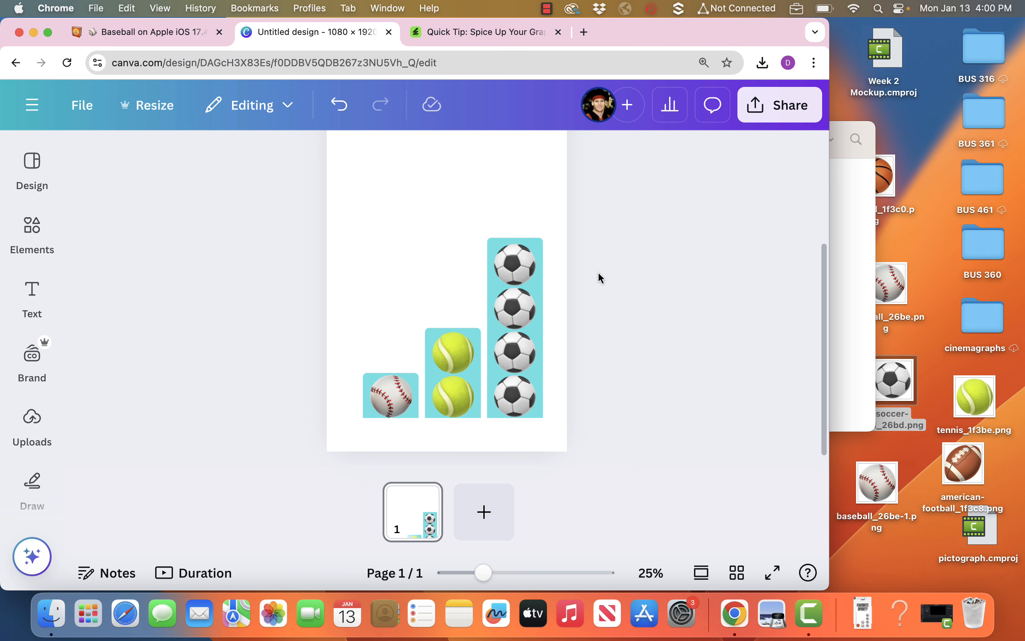
Delete the bar chart behind the balls, keeping only the ball images
click(488, 327)
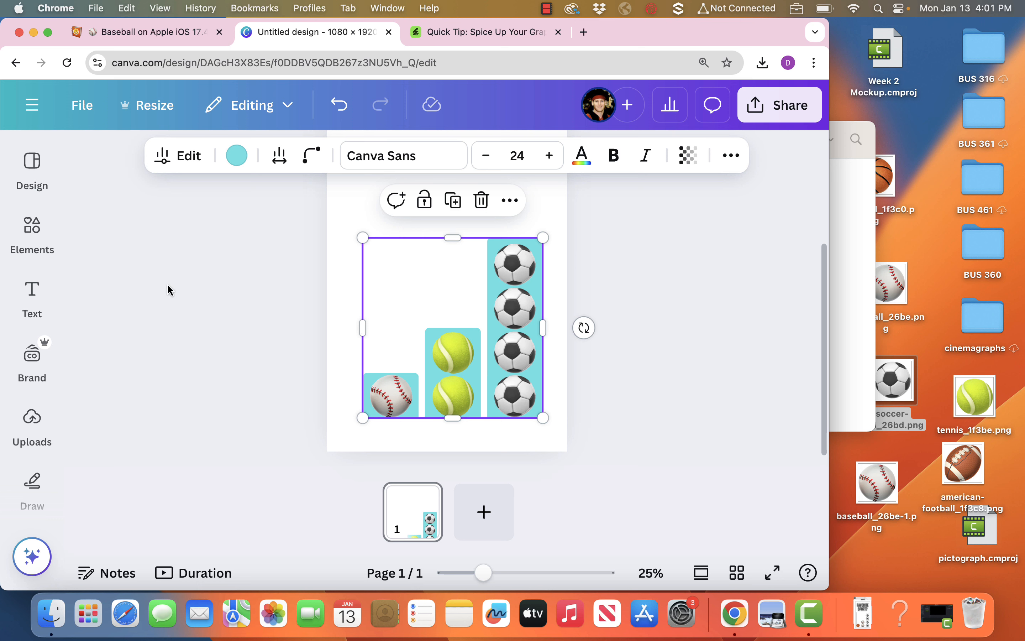
click(730, 157)
click(729, 160)
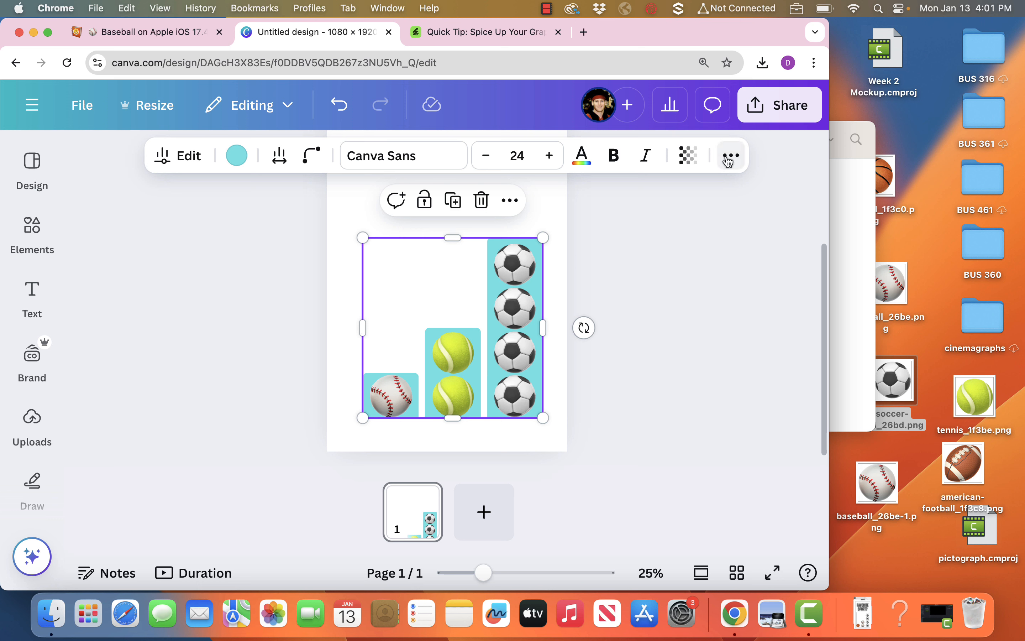
click(481, 201)
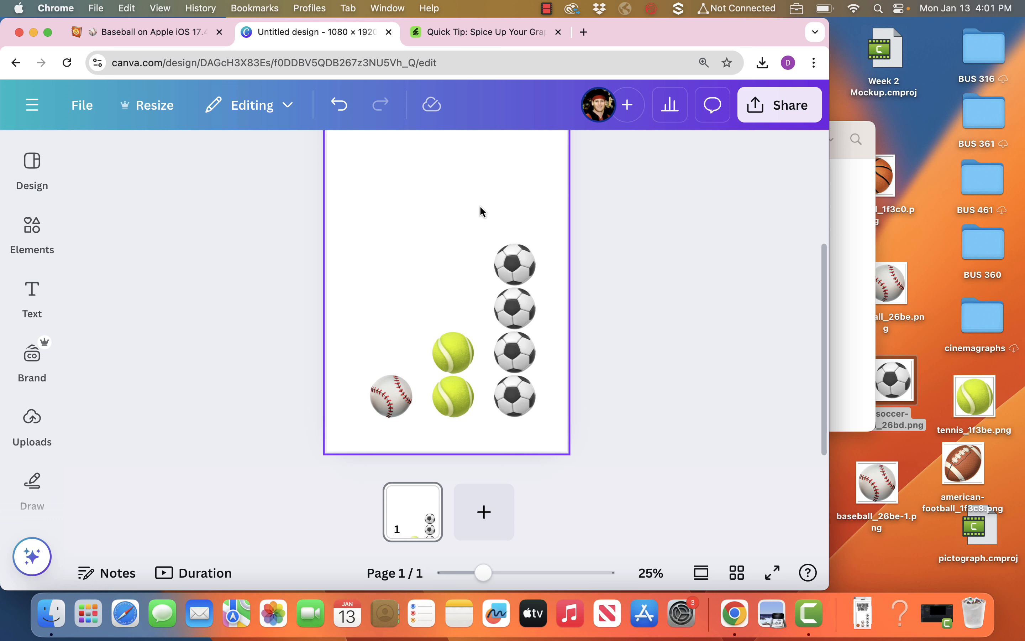
click(196, 209)
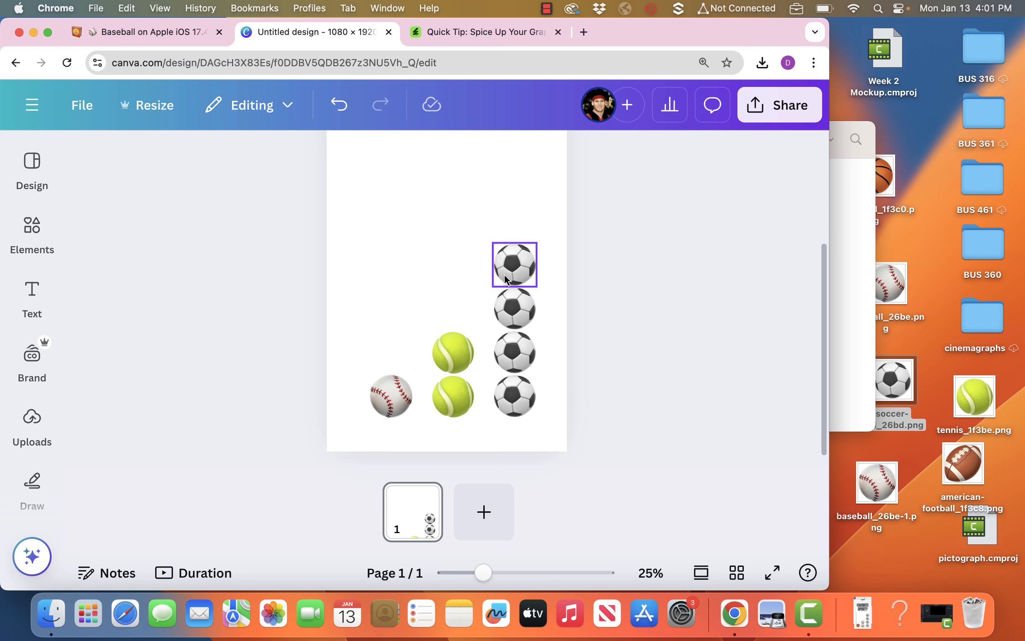
Select all the ball images together and move them slightly lower, centered horizontally on the page
drag(513, 218, 539, 415)
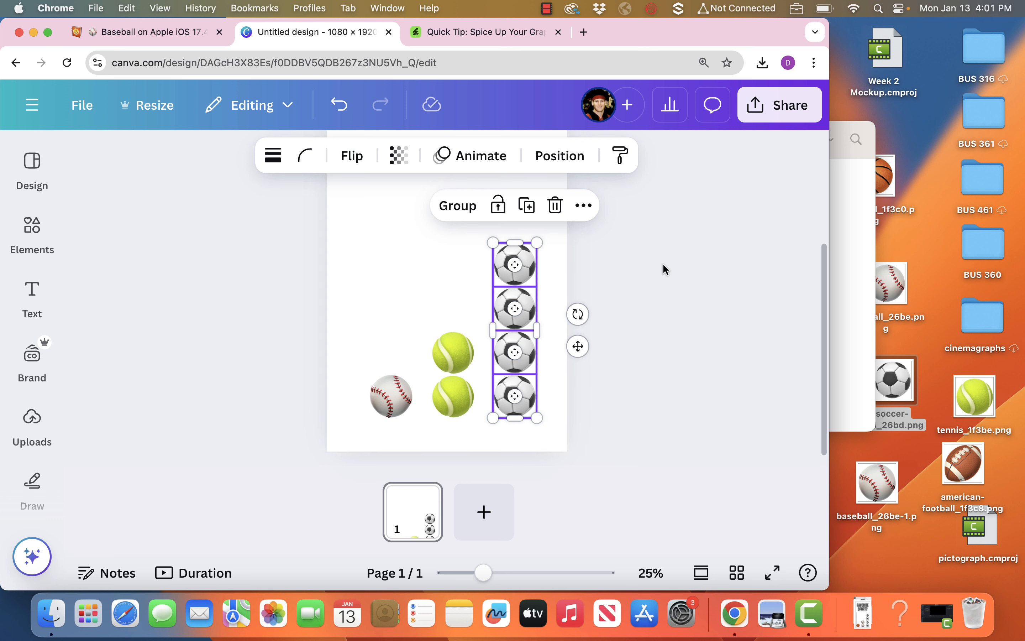
click(675, 272)
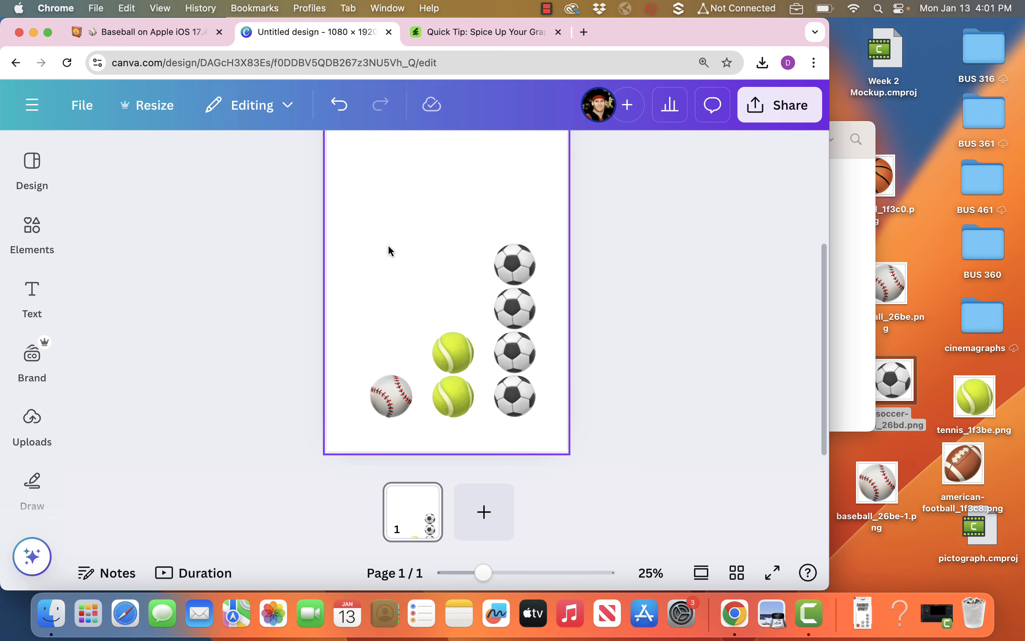
drag(364, 204, 510, 364)
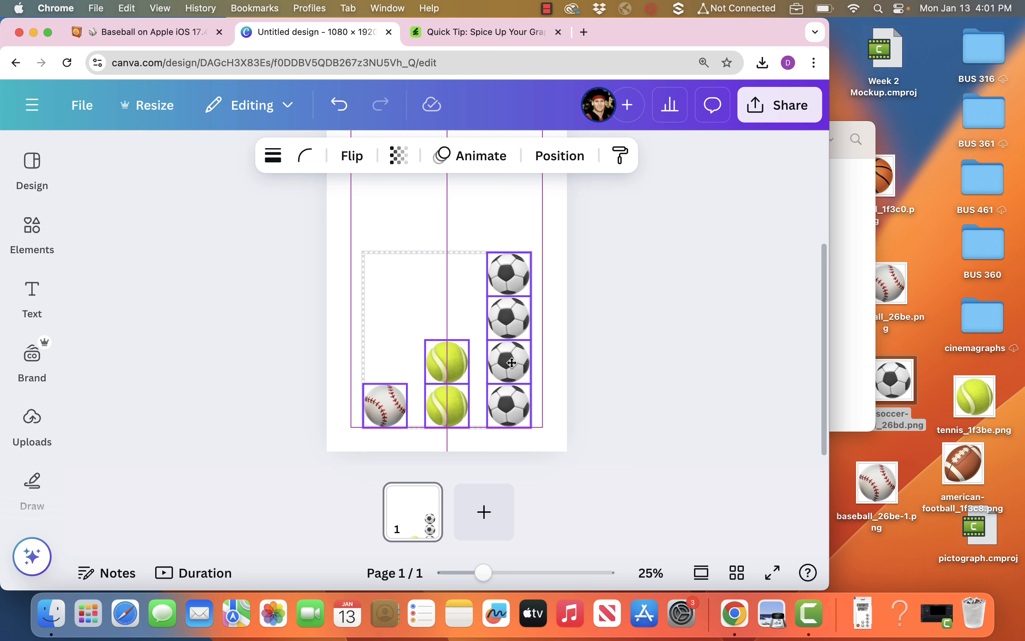
drag(512, 363, 511, 363)
click(684, 383)
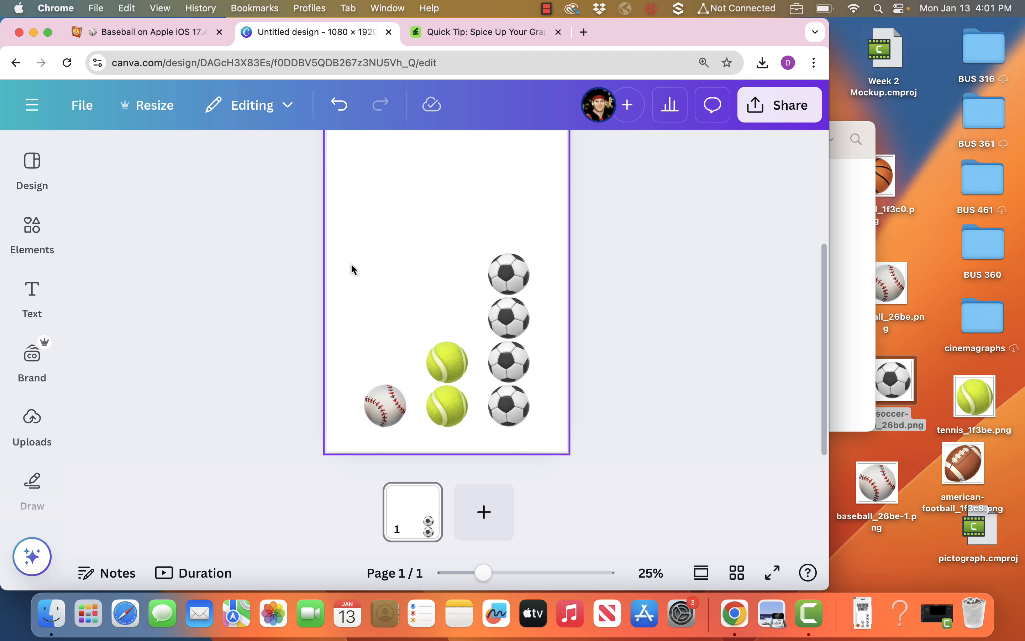
Add a plain line from the shape elements and place it horizontally beneath the three ball columns as a baseline
click(33, 226)
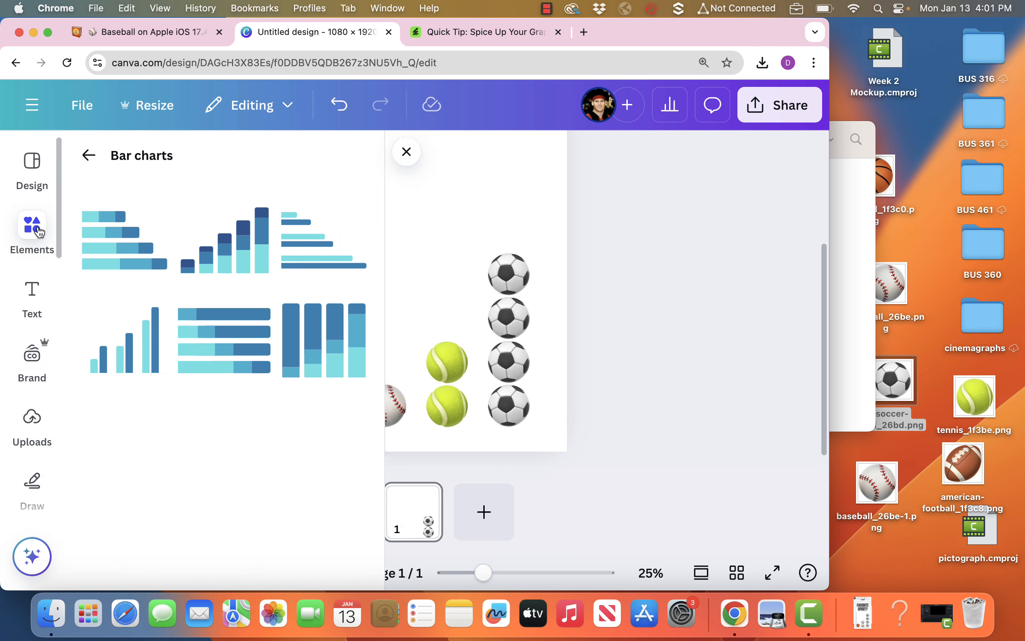
click(94, 152)
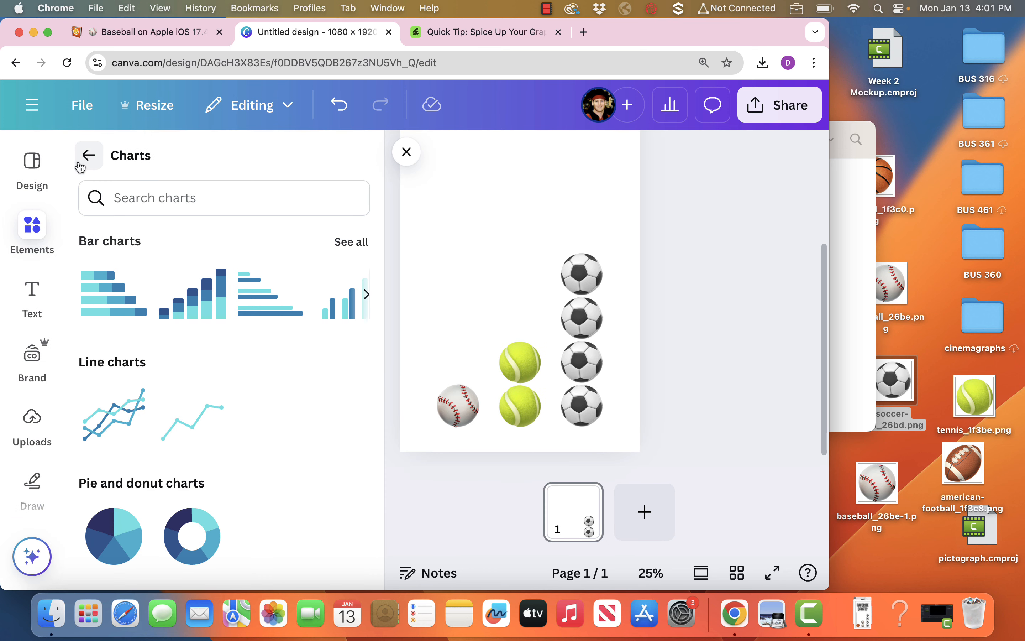
click(36, 230)
scroll(236, 428, down, 6)
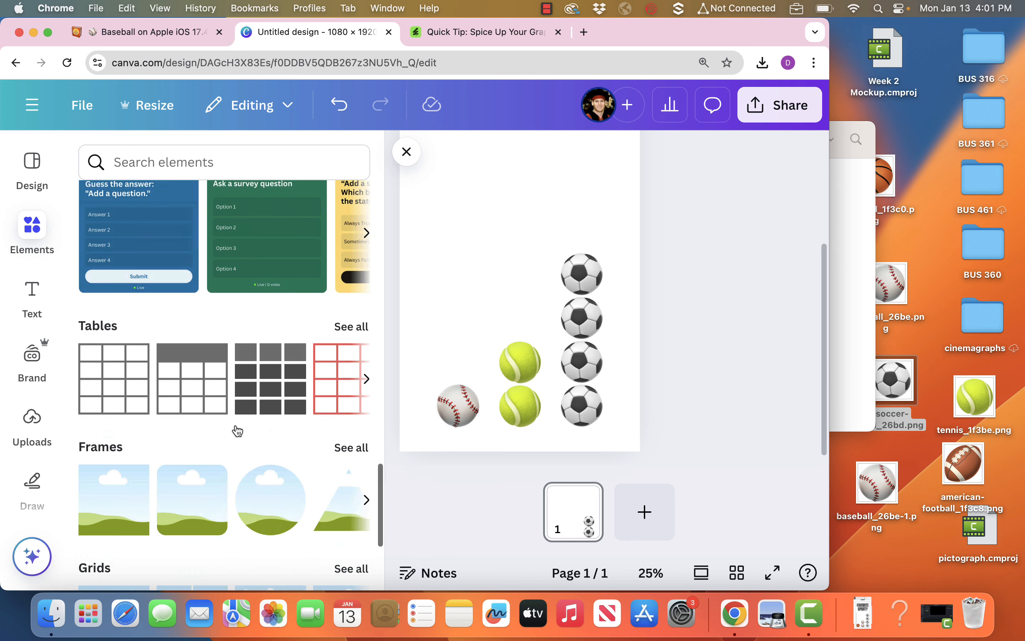
scroll(237, 430, up, 10)
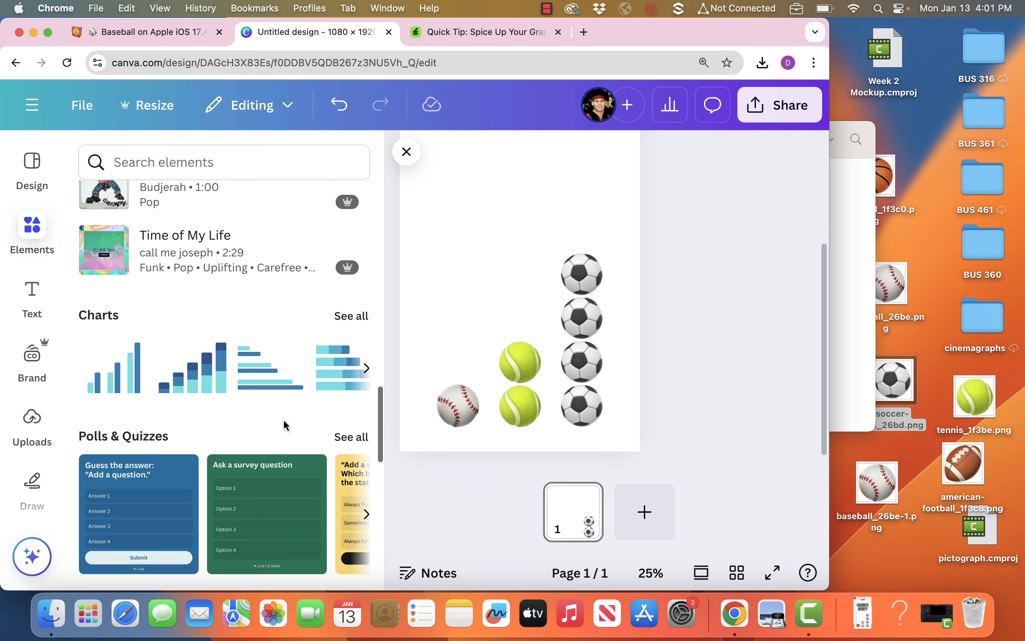
scroll(381, 429, up, 5)
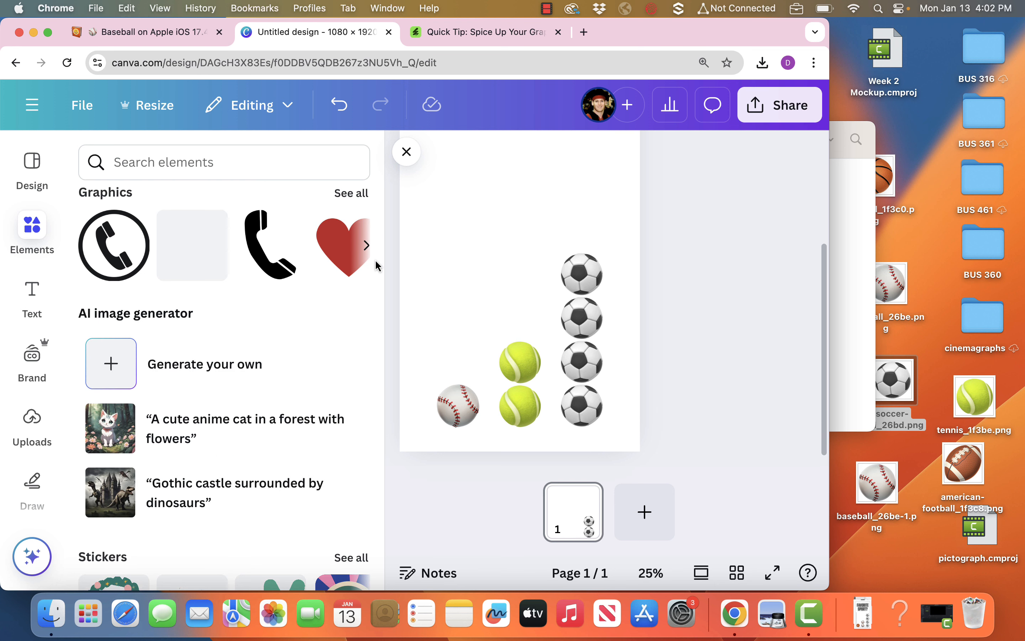
scroll(233, 275, up, 5)
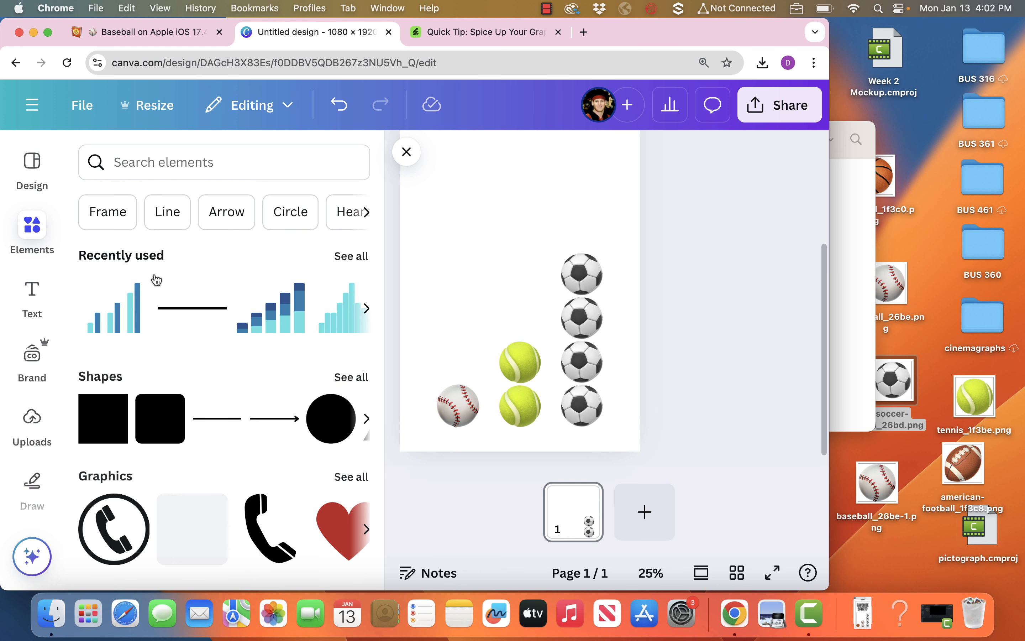
drag(228, 422, 621, 430)
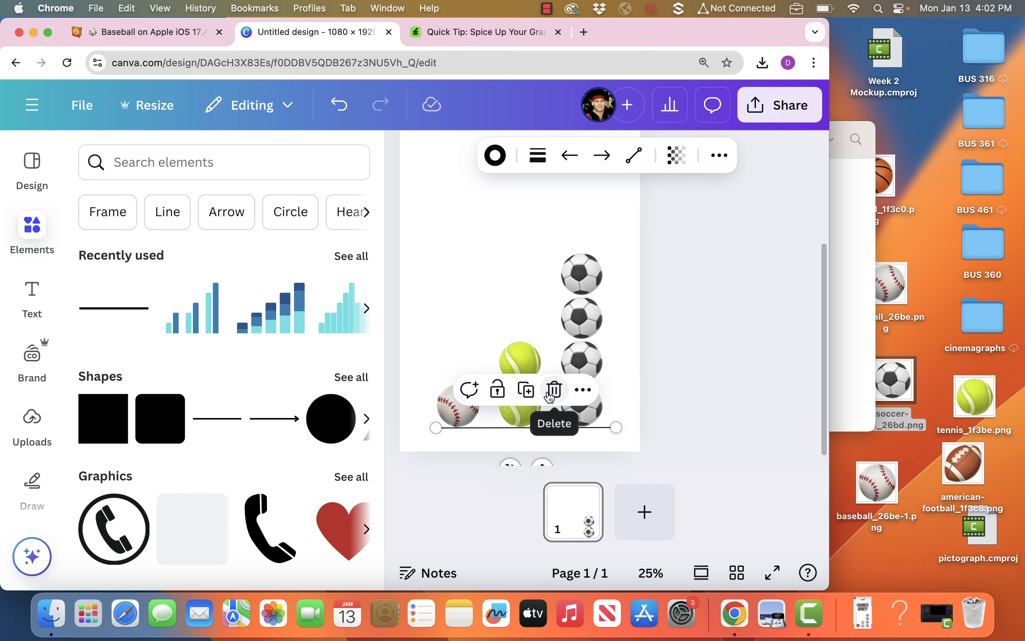
Duplicate the baseline, shorten and rotate the copy to vertical, and join it to the baseline's end beside the baseball as the vertical axis
click(587, 391)
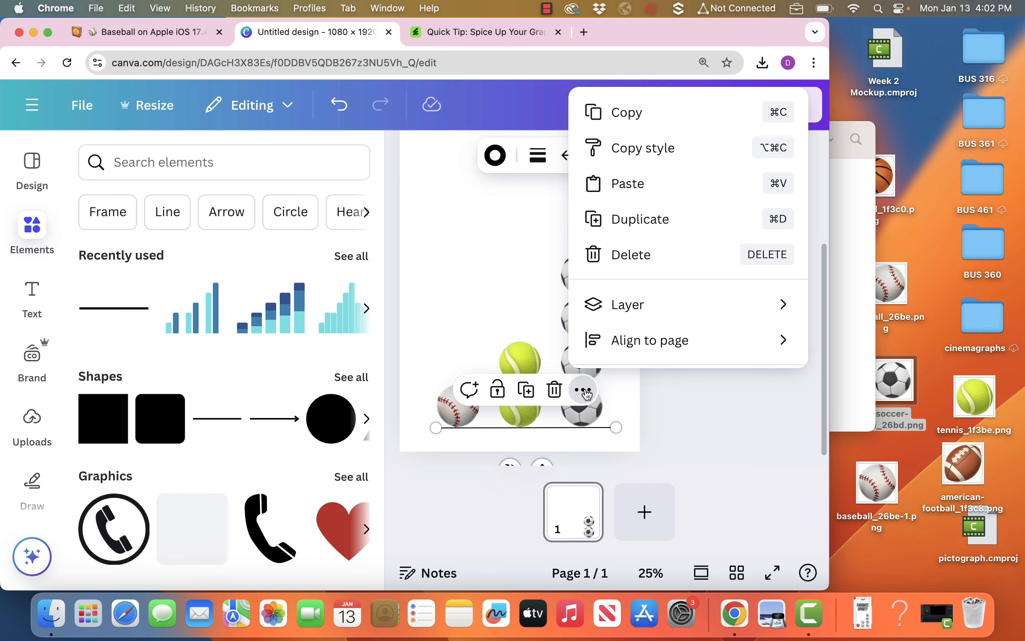
click(632, 227)
drag(492, 434, 482, 209)
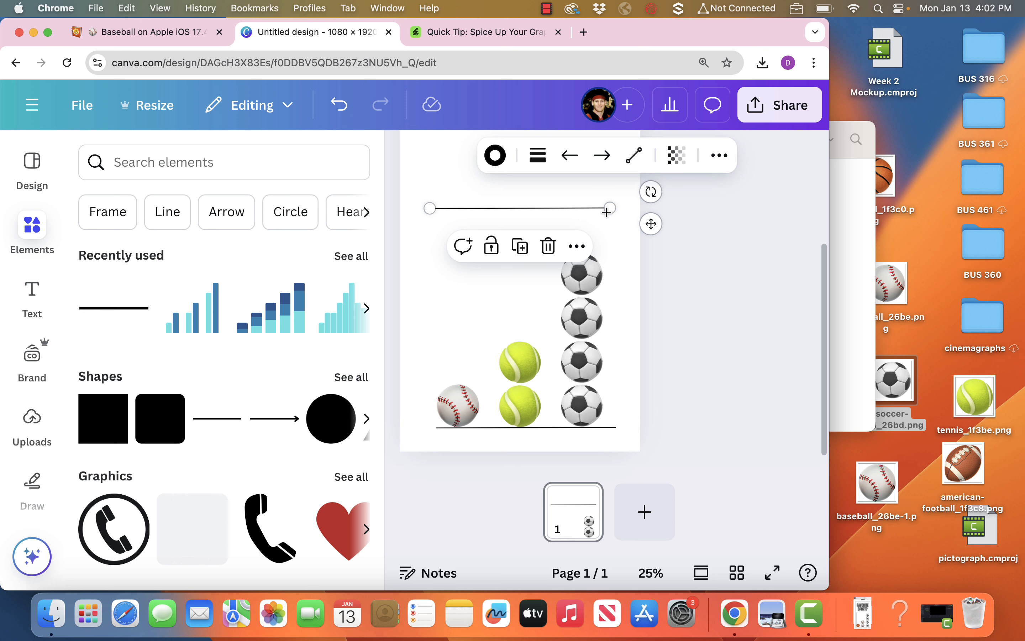
drag(611, 207, 432, 367)
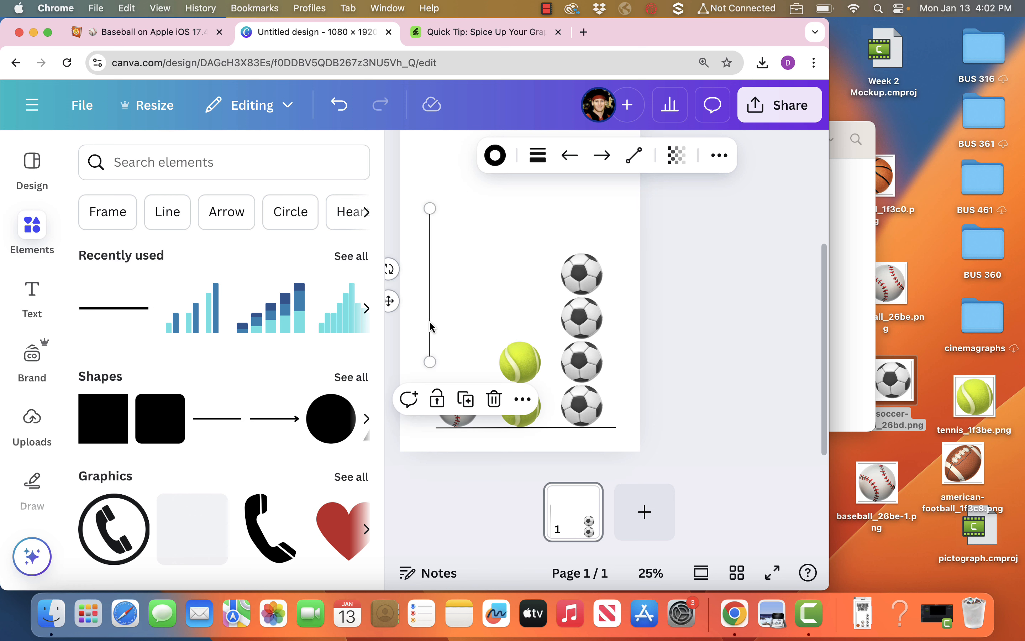
drag(430, 325, 437, 386)
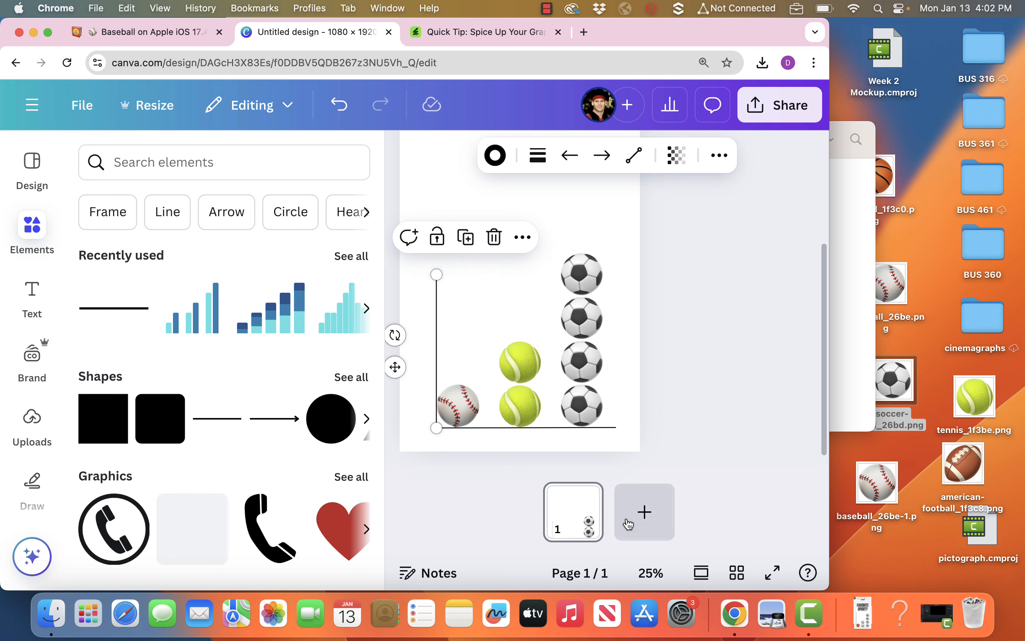
Extend the vertical axis line upward until its upper end is level with the top of the highest soccer ball
click(651, 573)
click(683, 377)
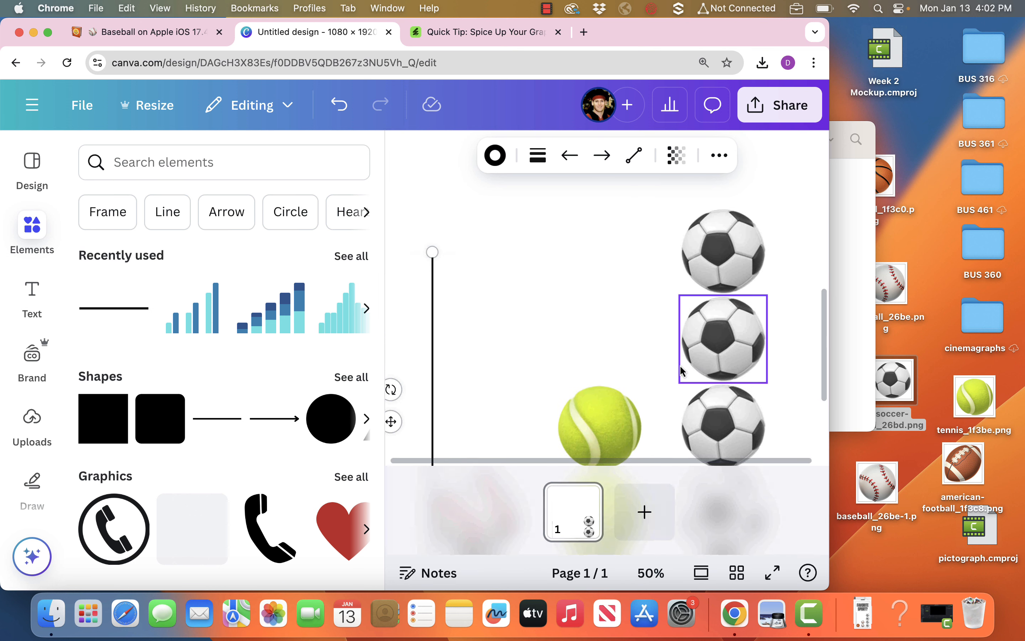
scroll(553, 396, down, 3)
click(413, 373)
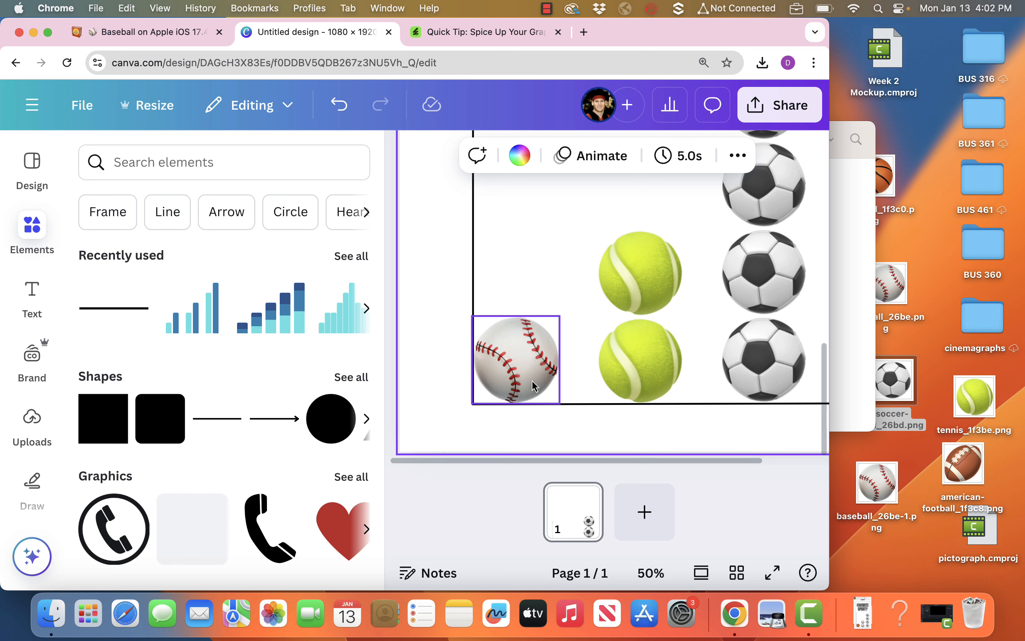
scroll(506, 269, up, 3)
scroll(505, 270, up, 3)
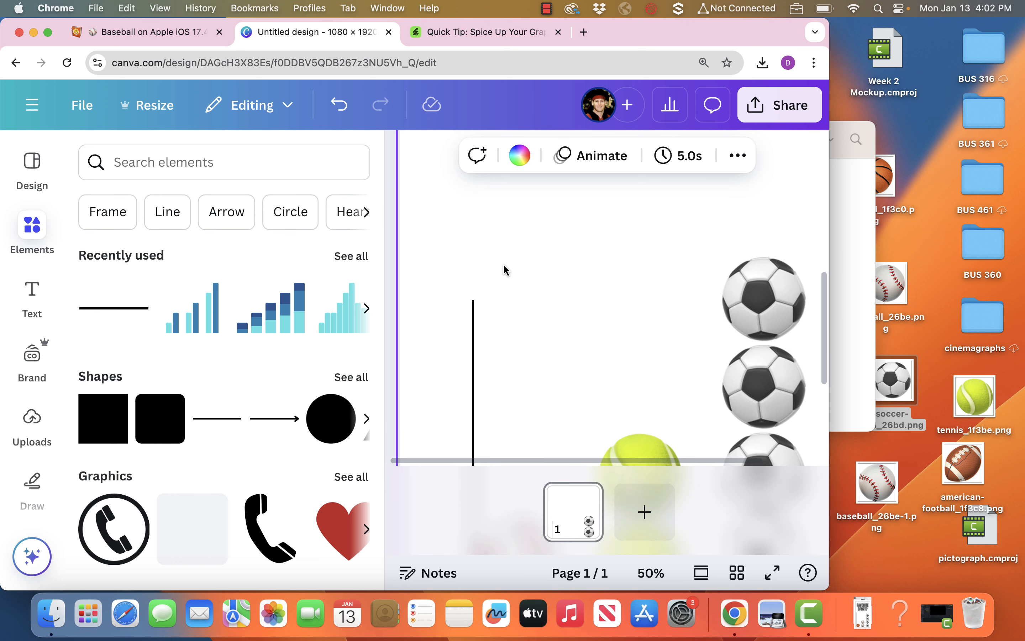
click(473, 302)
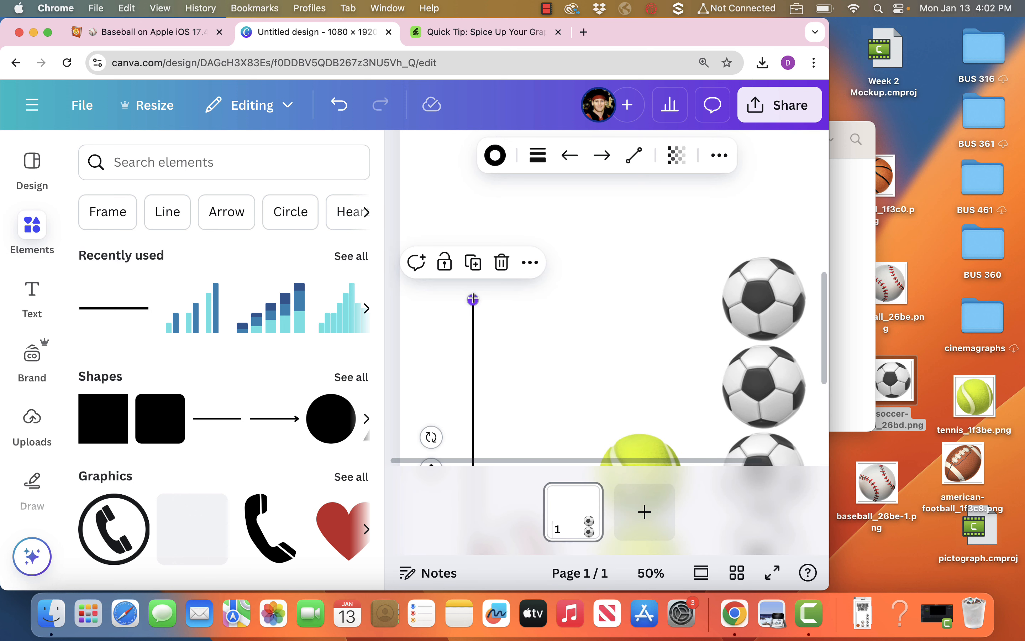
drag(473, 291, 473, 249)
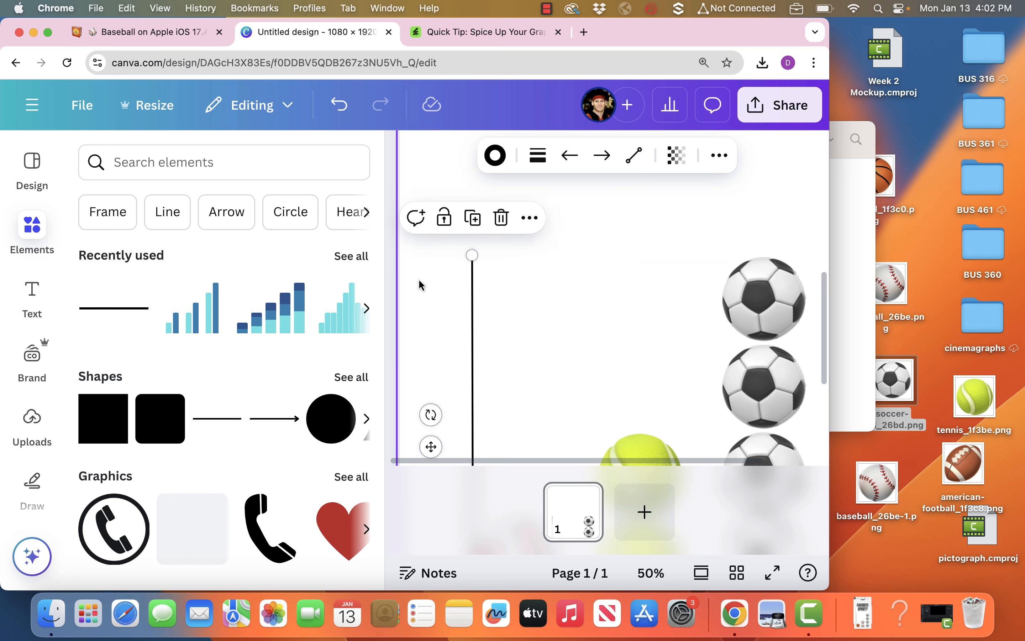
click(420, 285)
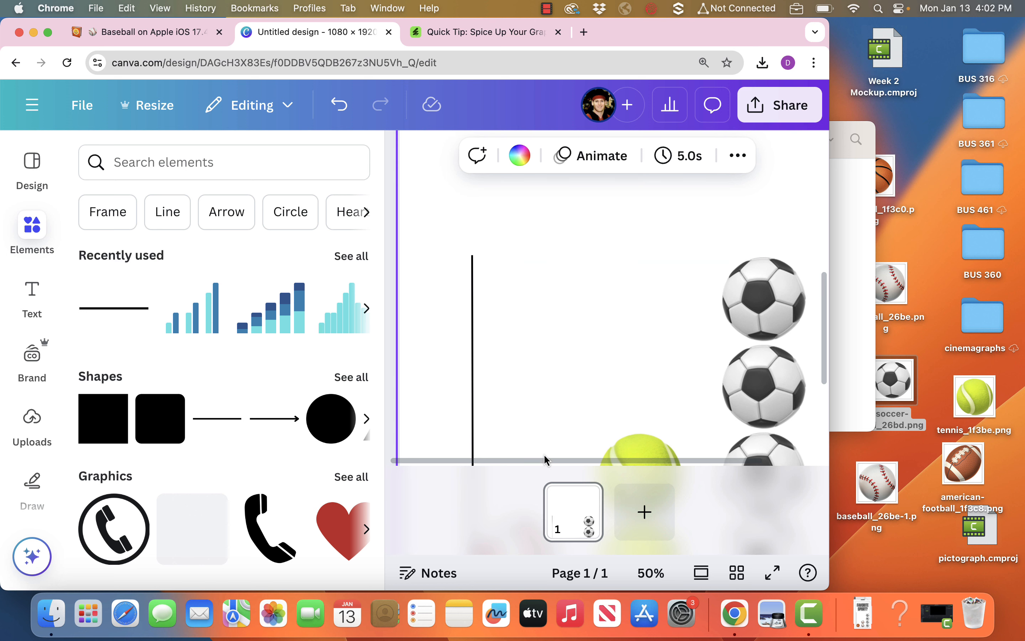
click(657, 562)
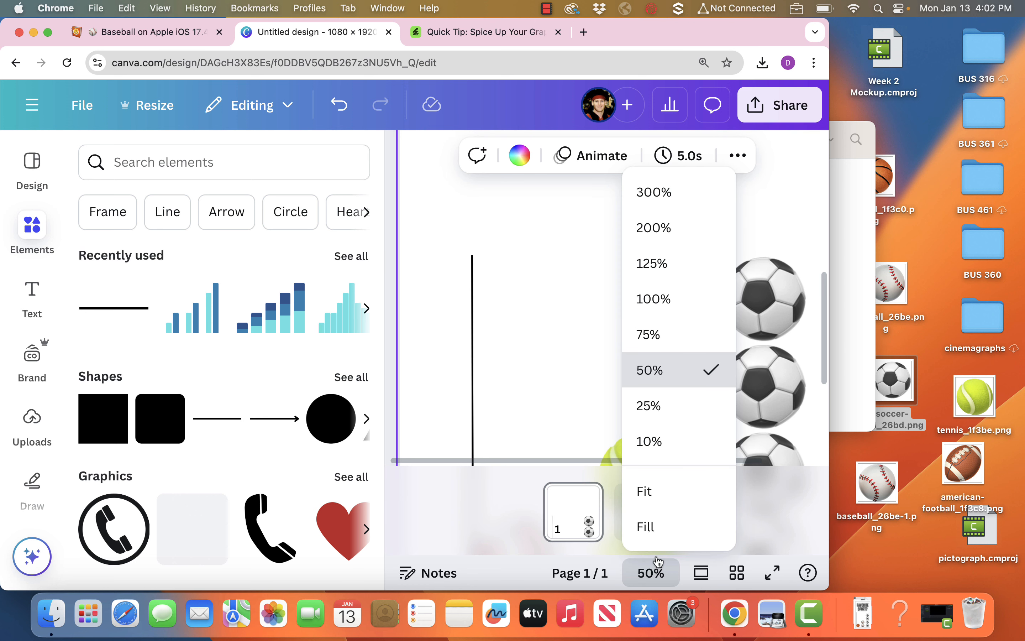
click(657, 489)
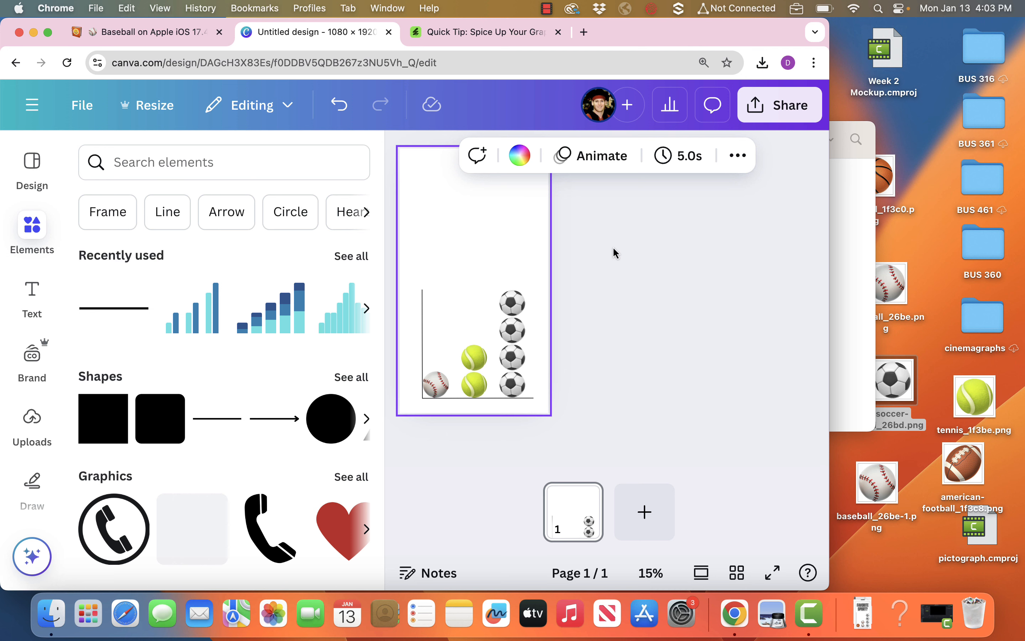
Search the text font combinations for "glow" and place the pink GLOW text style in the blank area above the pictograph
click(34, 292)
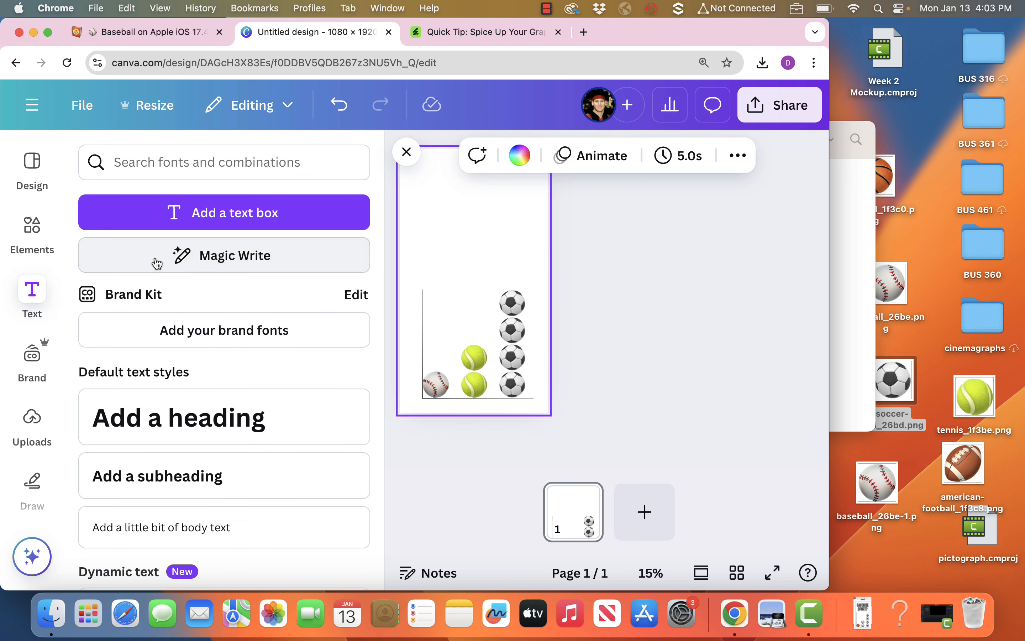
scroll(167, 297, down, 5)
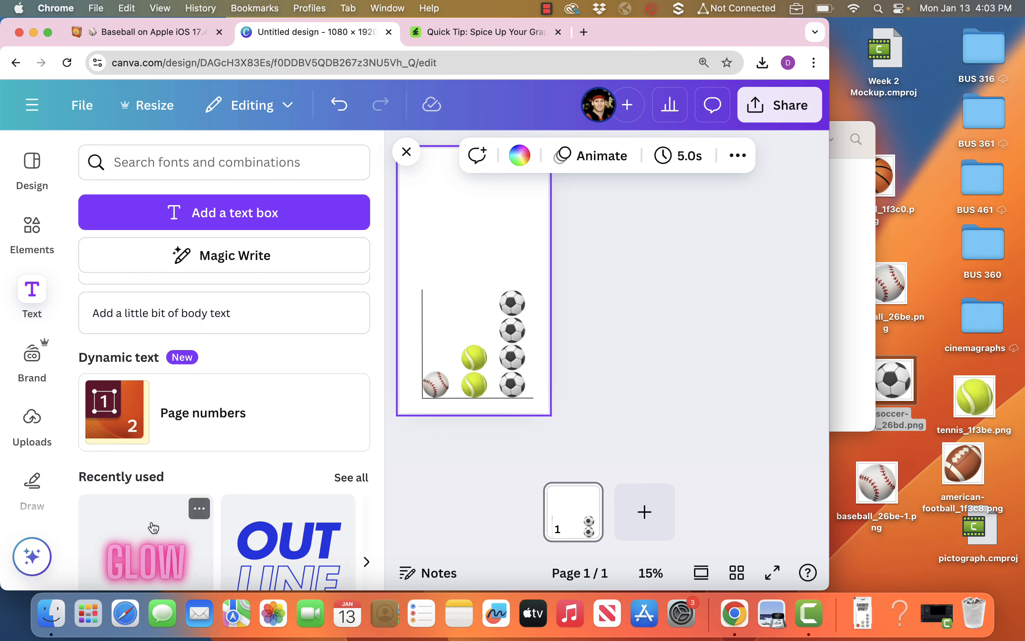
scroll(154, 528, up, 5)
click(207, 155)
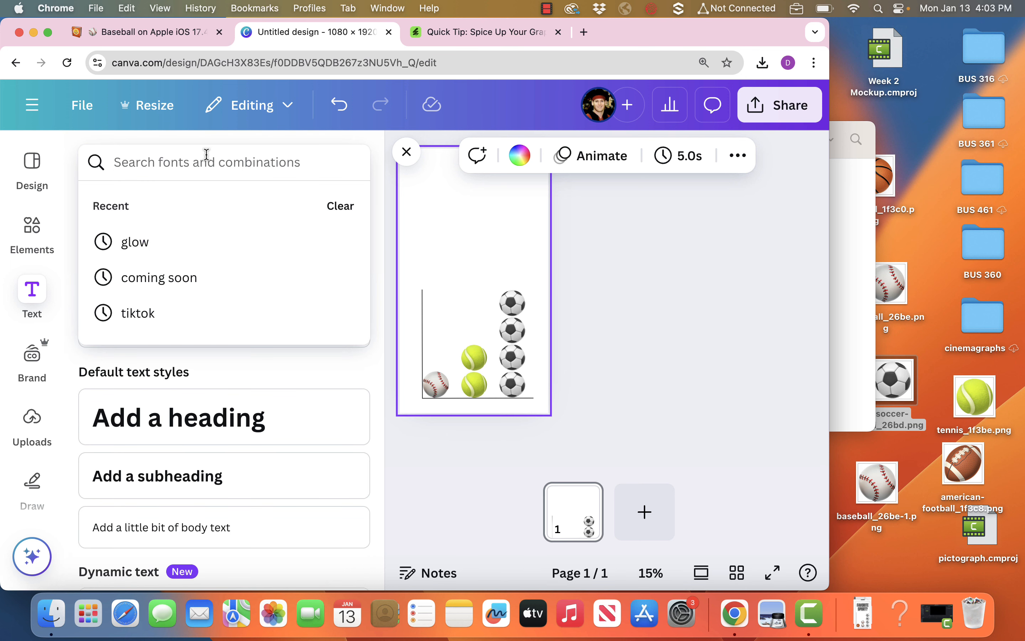
text(glow)
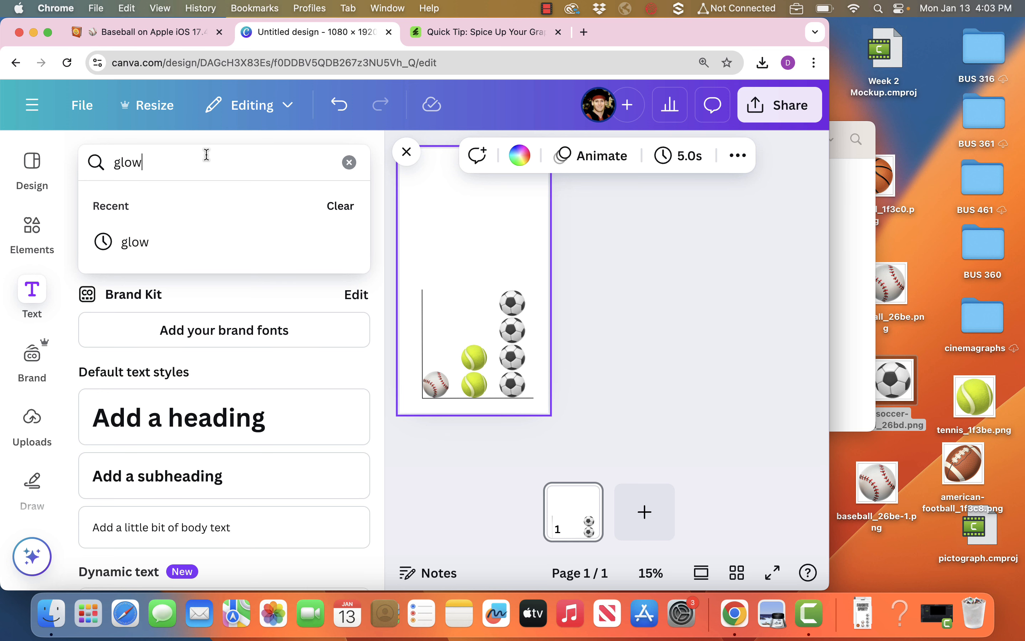
key(Return)
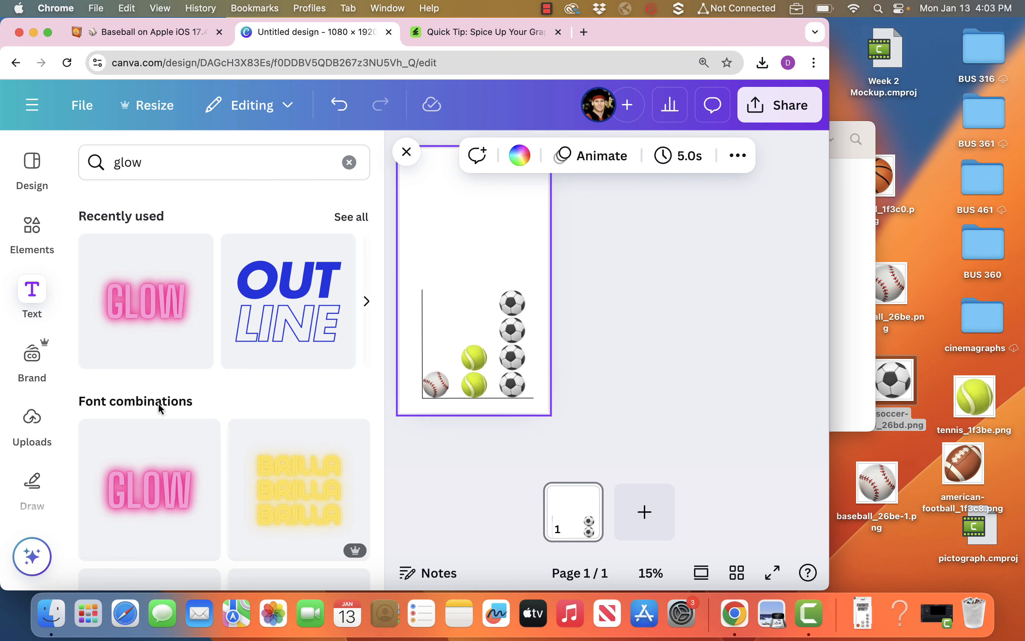
drag(250, 287, 445, 240)
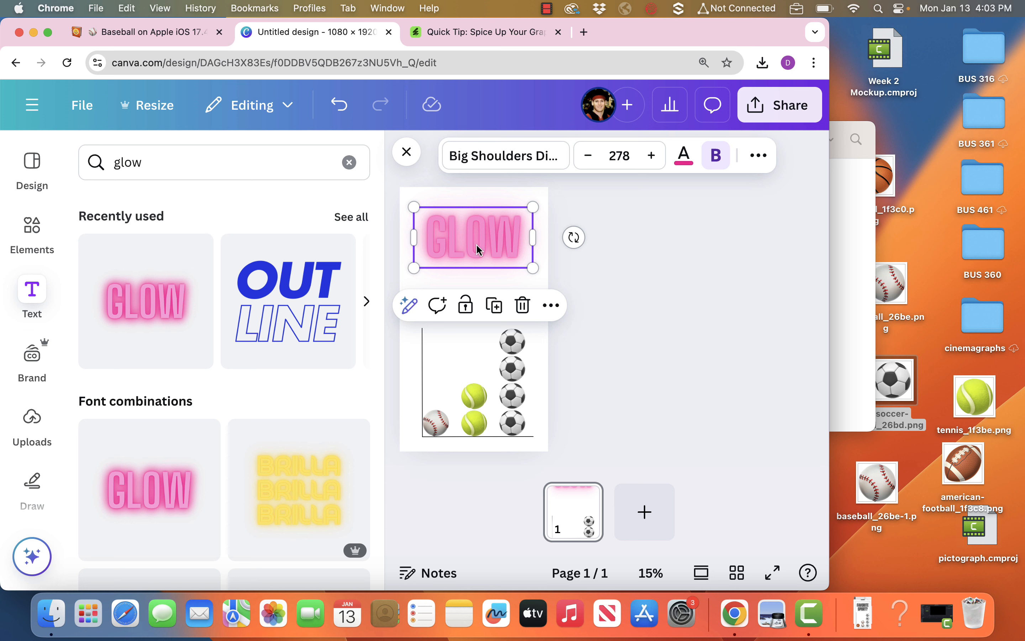
Replace the GLOW text with the title "FAVORITE SPORT?", with a line break between the two words
double_click(477, 244)
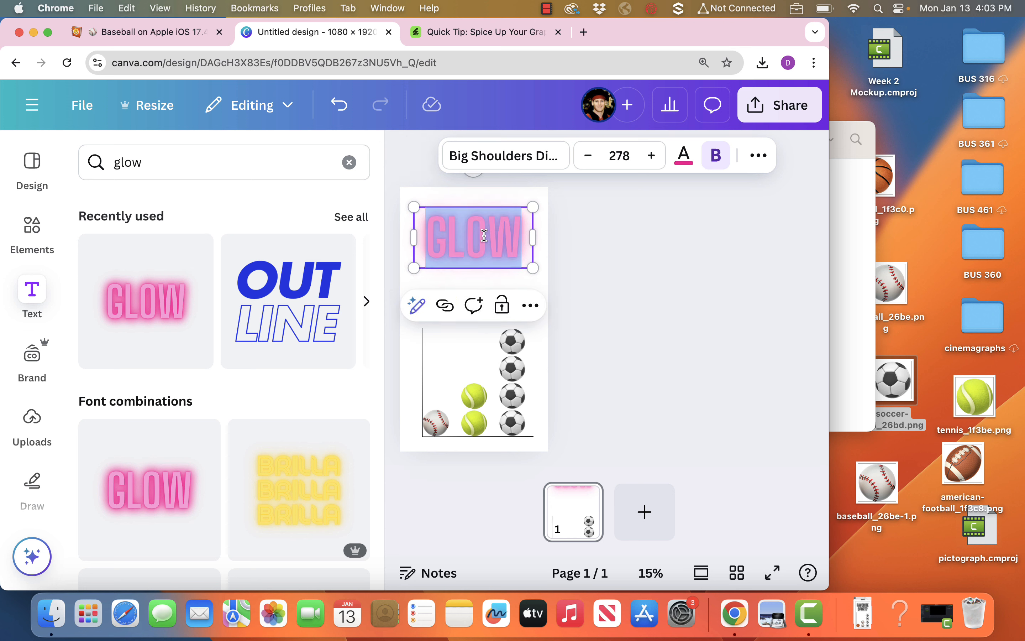
text(FAVO)
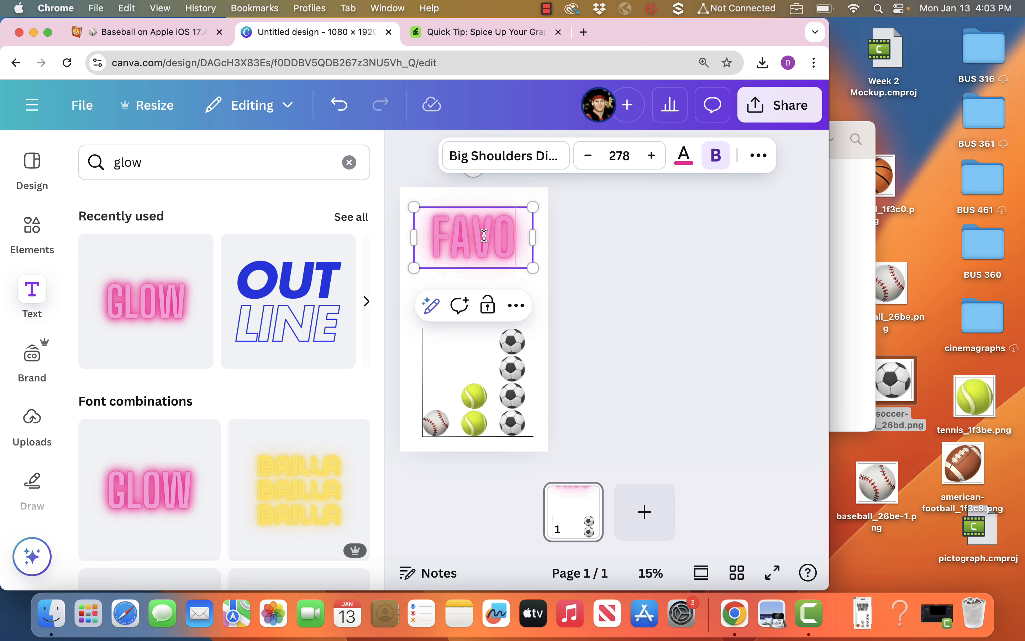
text(RITE)
key(BackSpace)
key(Return)
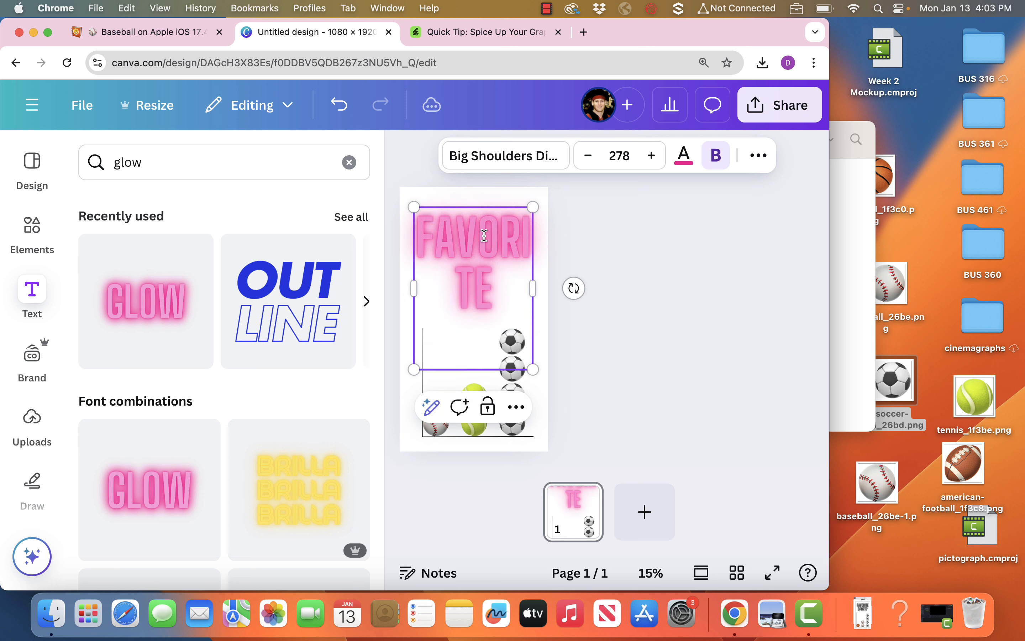
text(SPORT?)
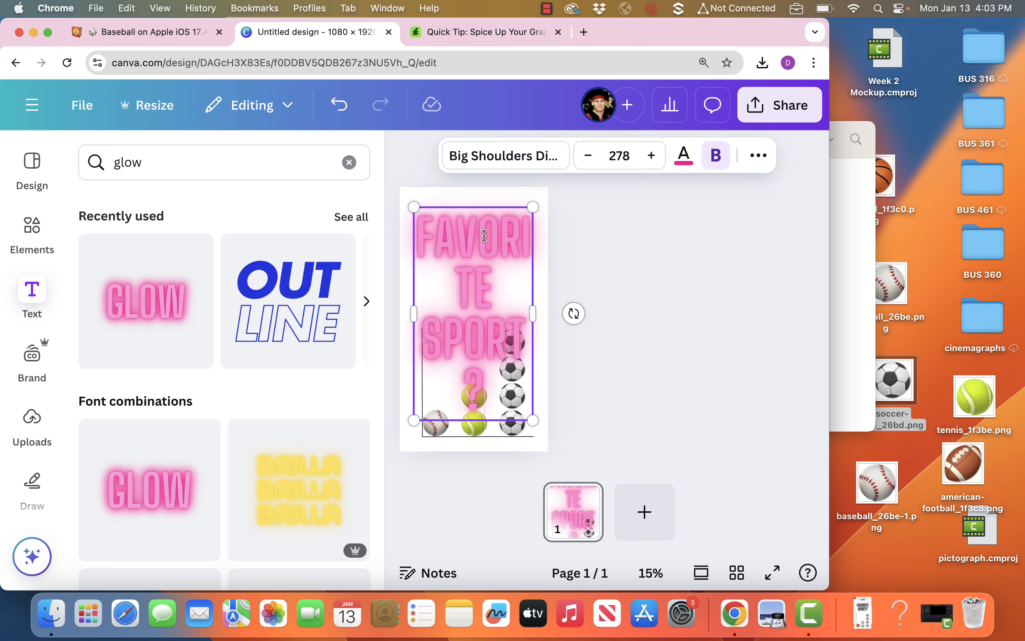
Set the whole title's font size to 212 and move the title slightly lower, keeping it centered on the page
triple_click(446, 295)
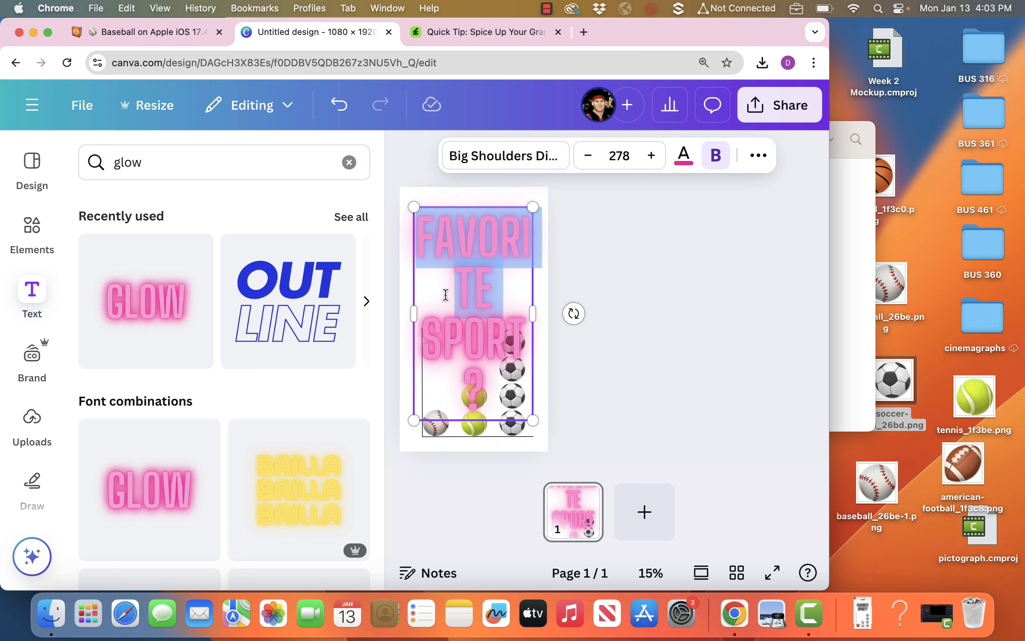
click(433, 243)
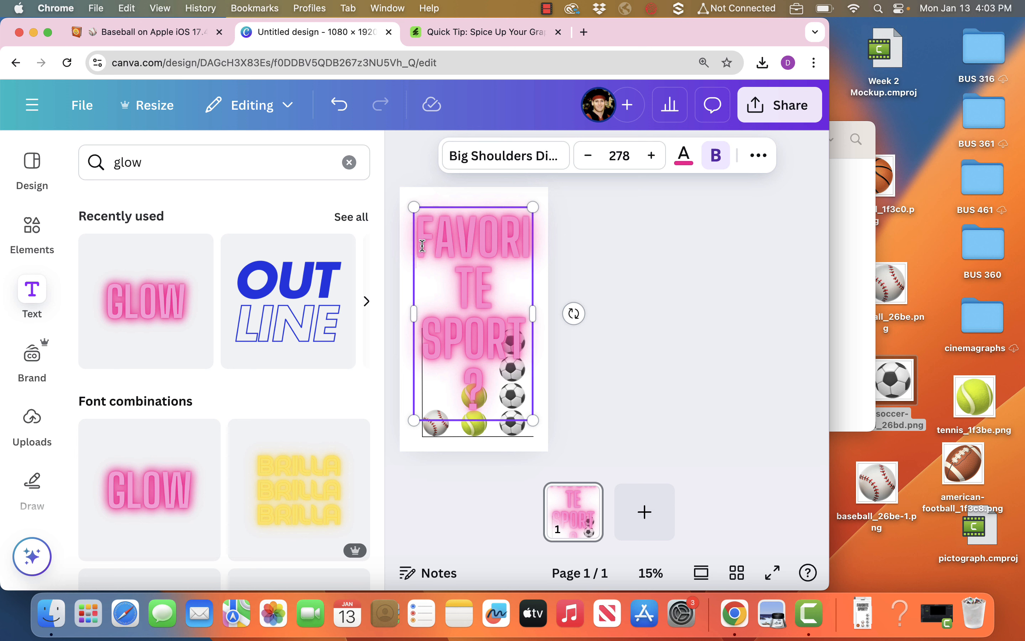
drag(422, 245, 522, 399)
click(587, 158)
click(587, 158)
click(587, 158)
drag(586, 161, 586, 160)
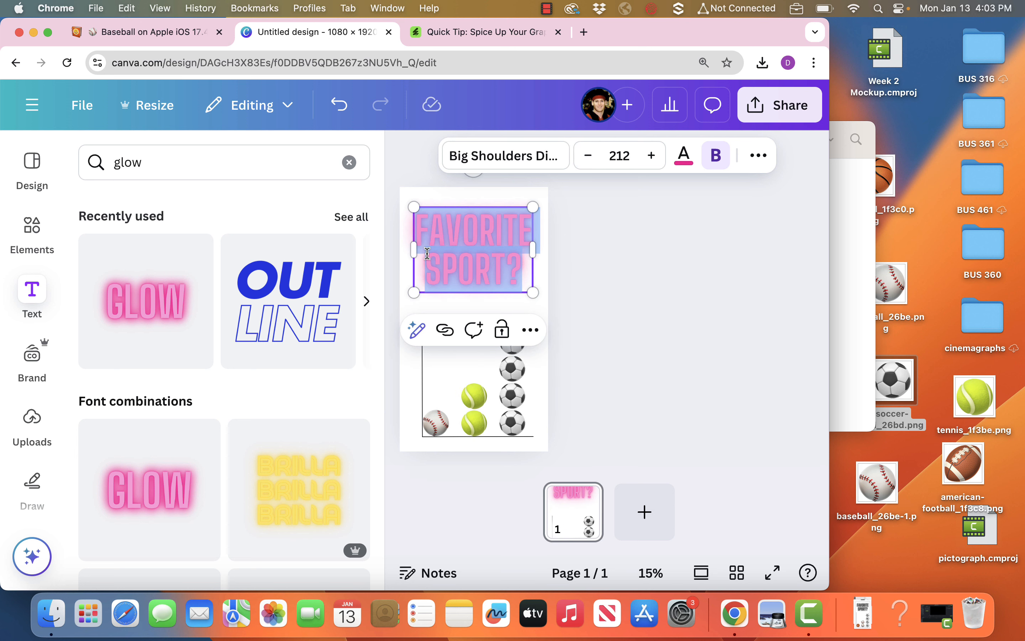
click(475, 251)
click(596, 283)
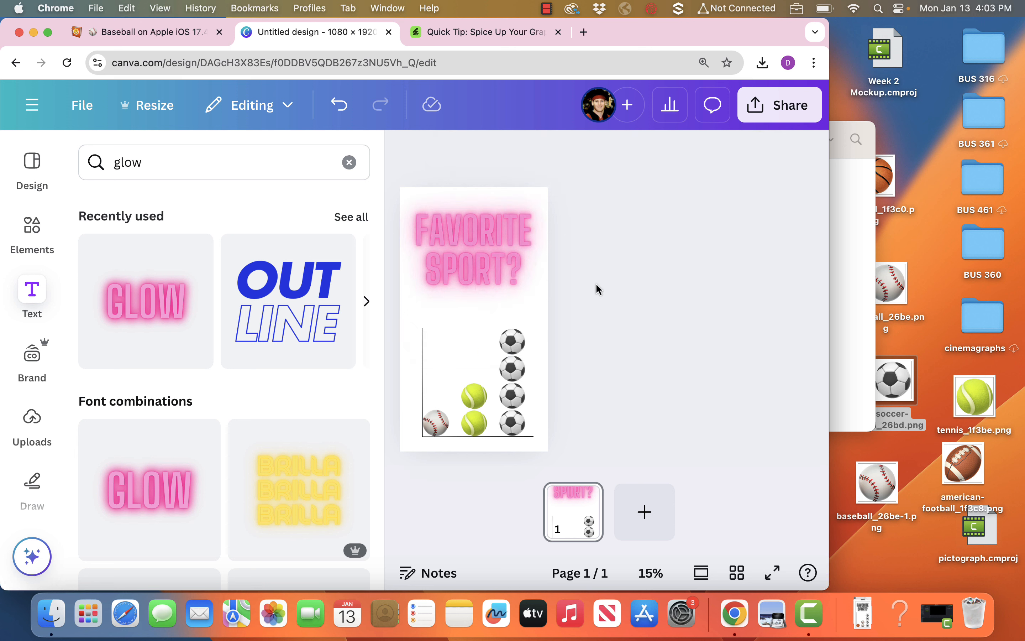
drag(503, 270, 494, 269)
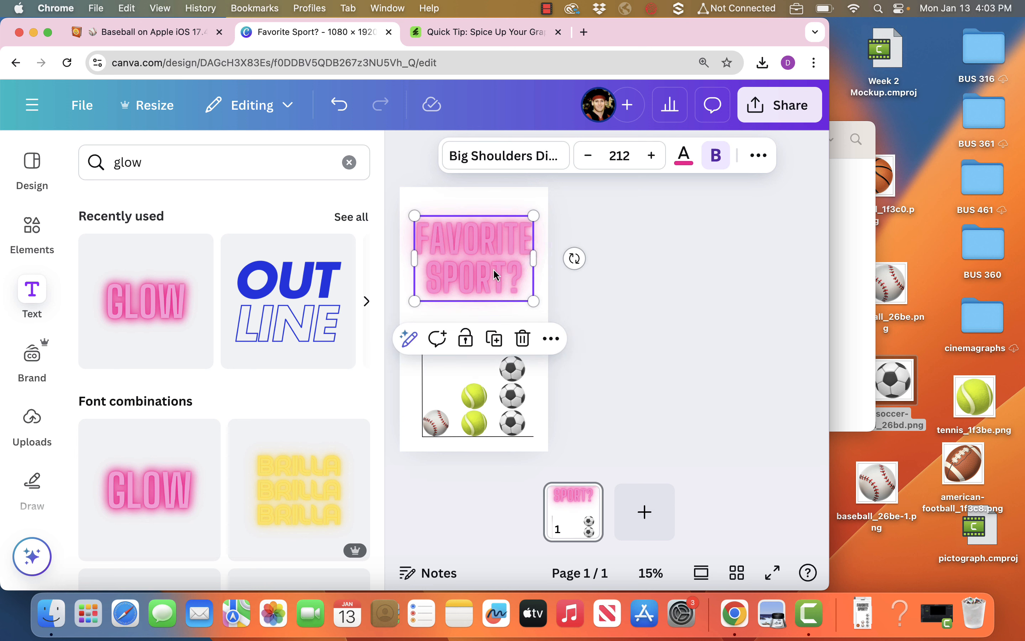
click(627, 269)
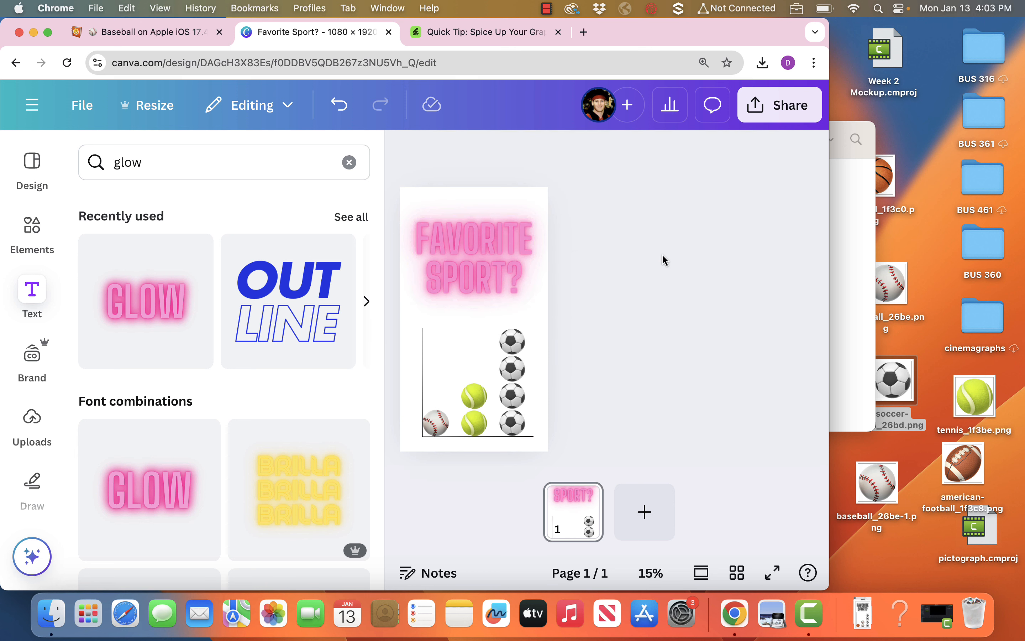
Change the title's text color to the dark gray from the soccer ball's photo colors
click(485, 257)
click(693, 159)
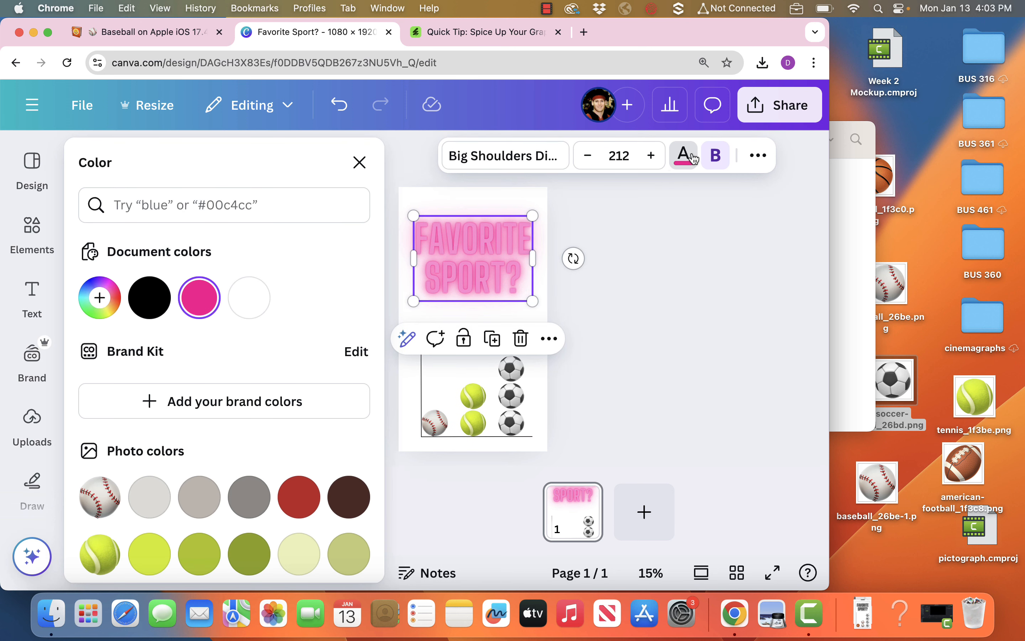
scroll(335, 503, down, 1)
scroll(334, 503, down, 4)
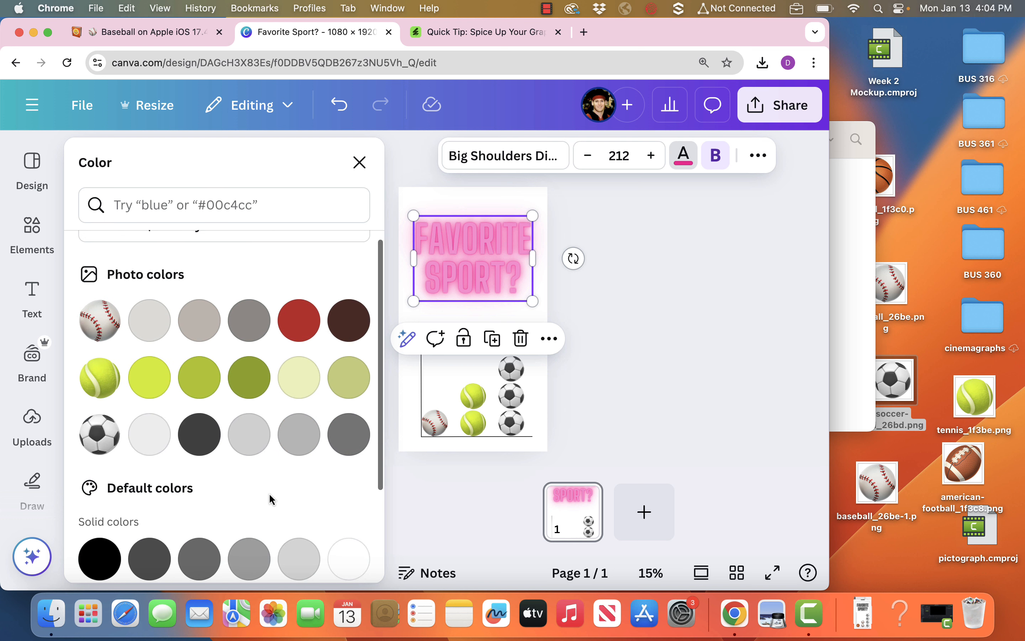
click(199, 434)
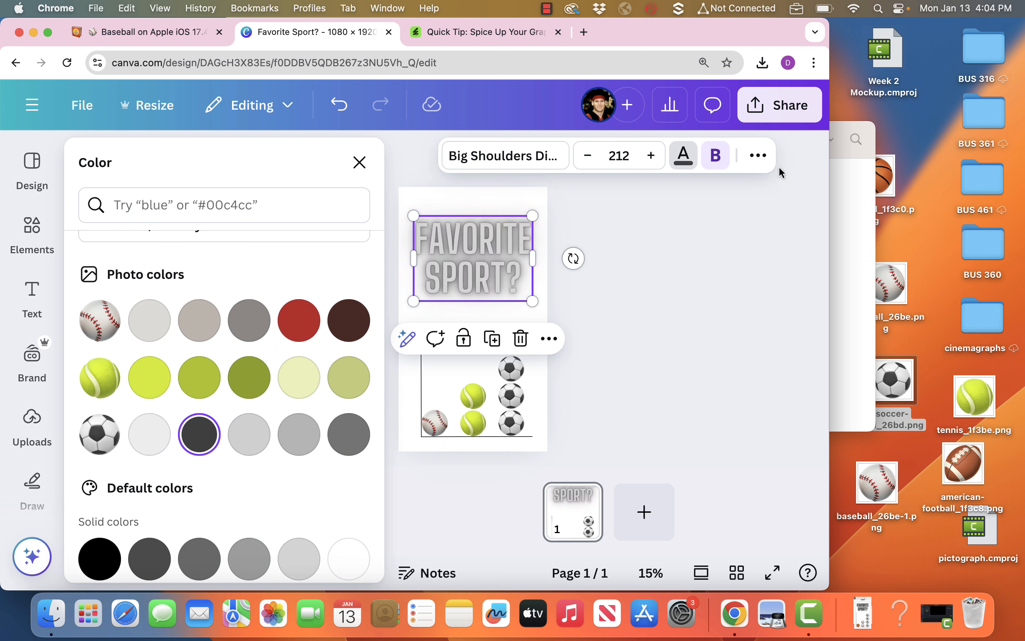
Reduce the intensity of the title's Neon text effect to the minimum, then deselect the title
click(759, 157)
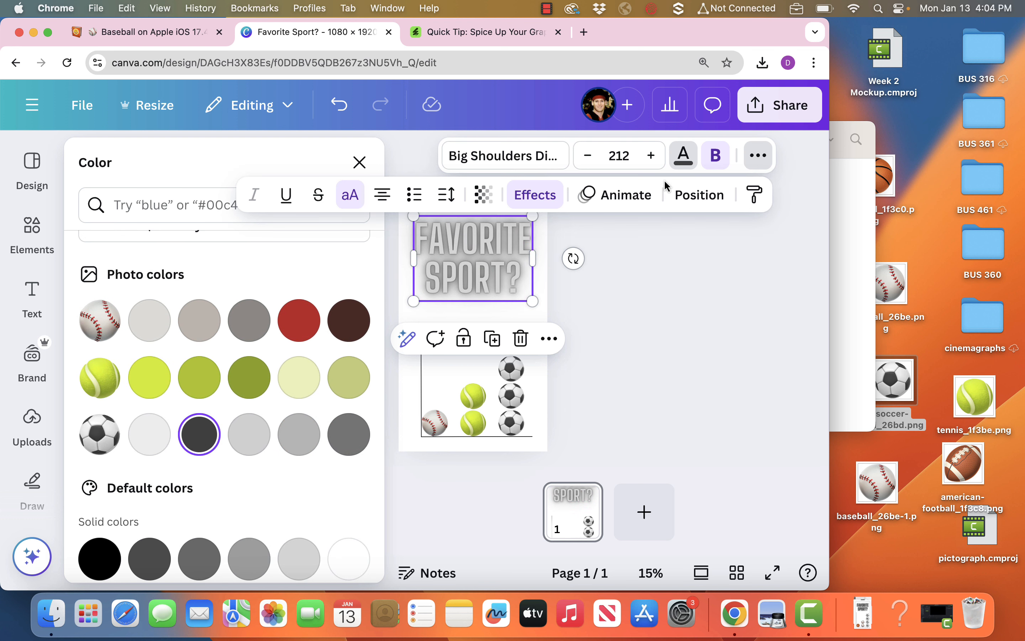
click(545, 197)
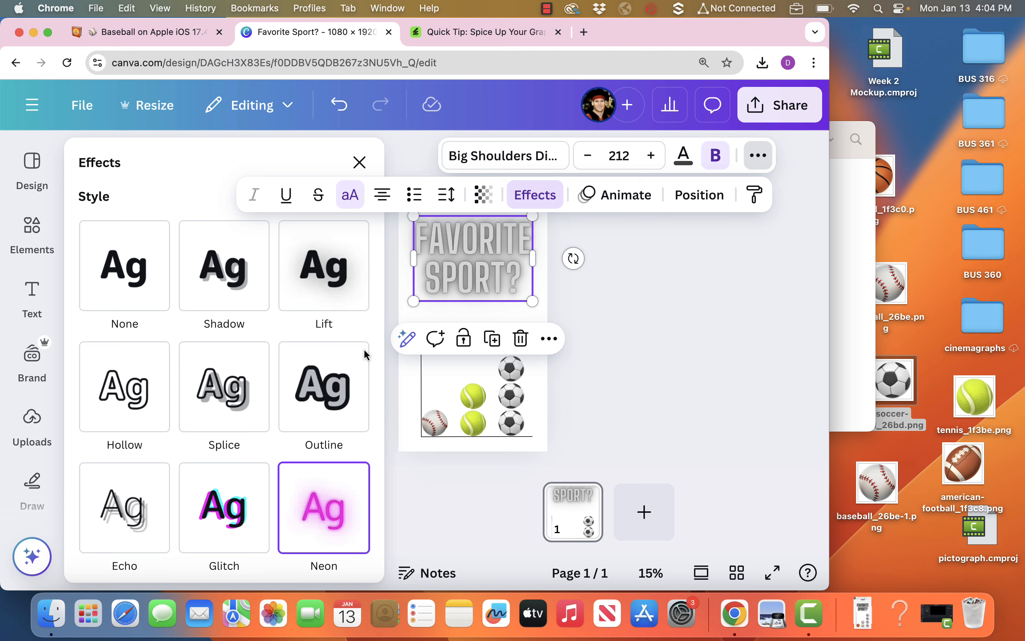
scroll(270, 531, down, 3)
drag(210, 516, 83, 511)
key(Escape)
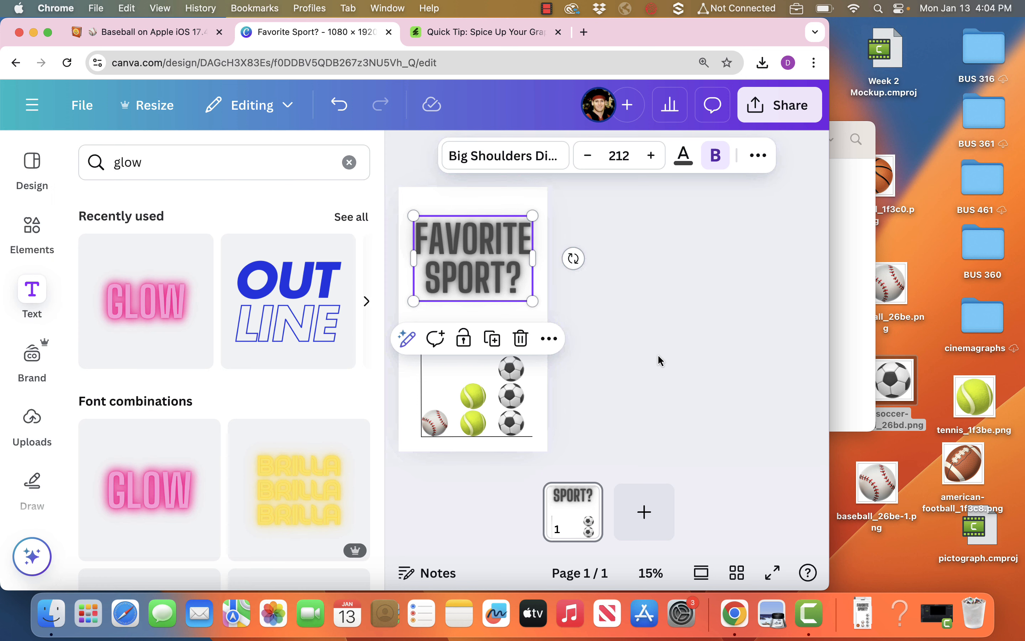
click(619, 276)
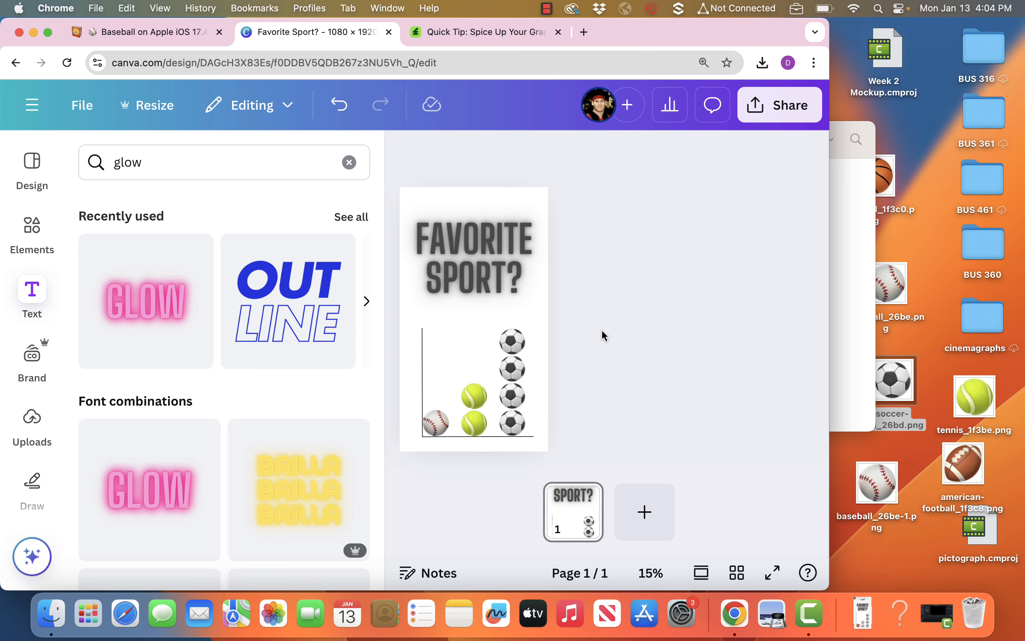